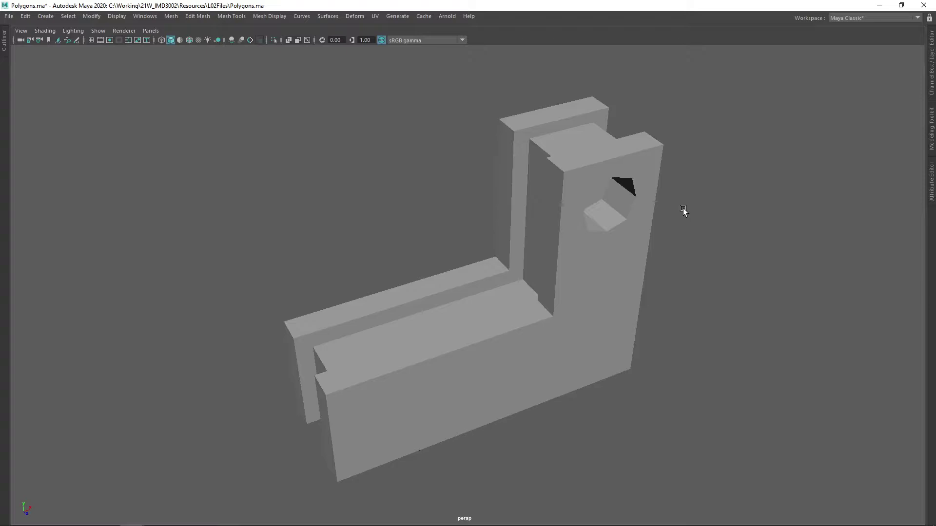
# Select the L-shaped bracket with the hole, turn on its smooth mesh preview and inspect the rounded result.
pyautogui.keyDown('alt'); pyautogui.moveTo(683, 209); pyautogui.dragTo(719, 229); pyautogui.keyUp('alt')
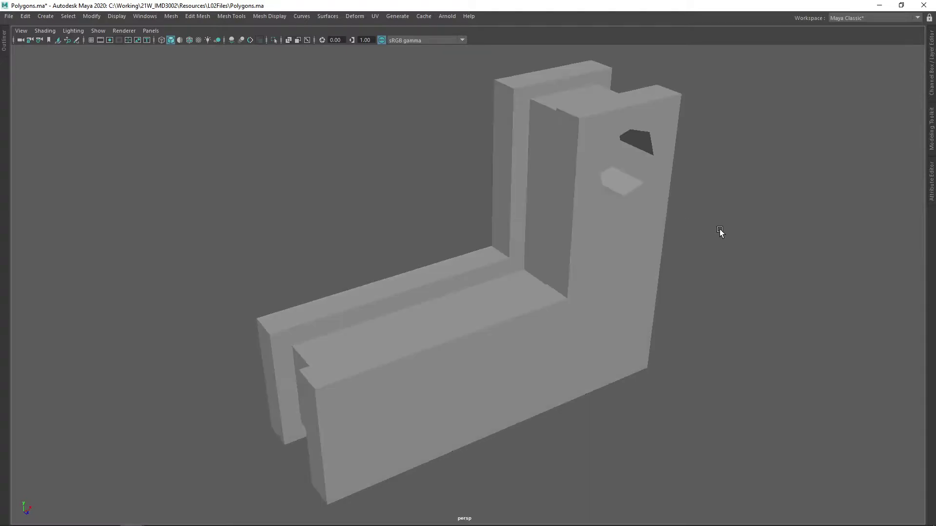
pyautogui.click(610, 215)
pyautogui.moveTo(530, 210)
pyautogui.keyDown('alt'); pyautogui.mouseDown()
pyautogui.moveTo(551, 220)
pyautogui.moveTo(520, 207)
pyautogui.moveTo(577, 214)
pyautogui.moveTo(544, 222)
pyautogui.mouseUp(); pyautogui.keyUp('alt')
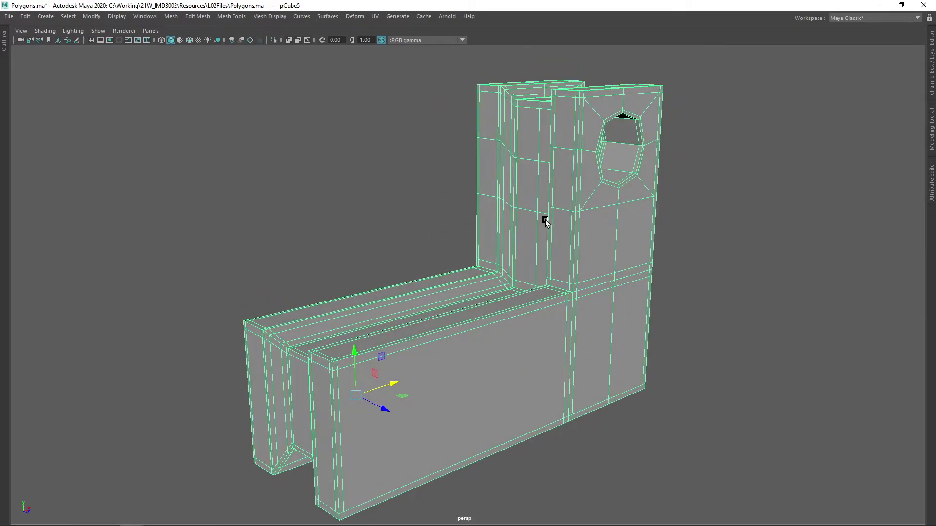
pyautogui.press('3')
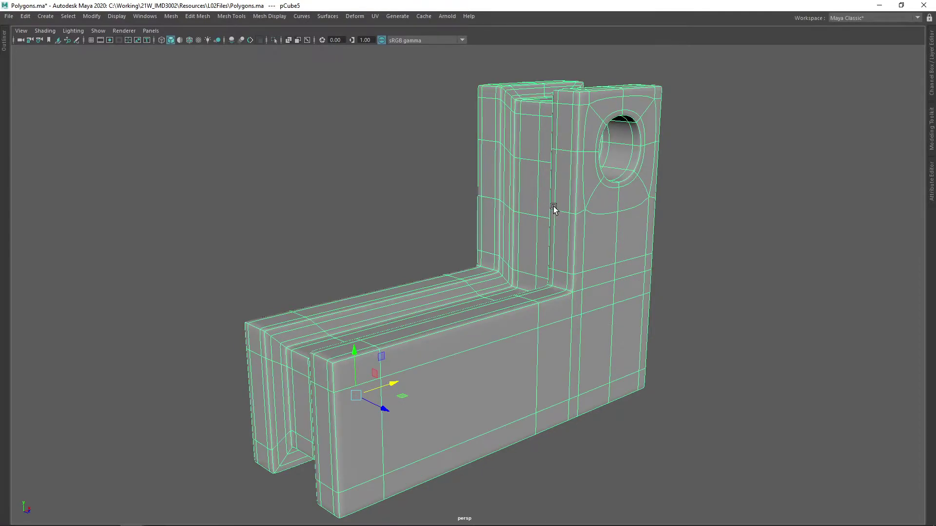
pyautogui.keyDown('alt'); pyautogui.moveTo(545, 192); pyautogui.dragTo(555, 219); pyautogui.keyUp('alt')
pyautogui.click(767, 223)
pyautogui.keyDown('alt'); pyautogui.moveTo(631, 190); pyautogui.dragTo(600, 157); pyautogui.keyUp('alt')
pyautogui.keyDown('alt'); pyautogui.moveTo(600, 156); pyautogui.dragTo(603, 177, button='middle'); pyautogui.keyUp('alt')
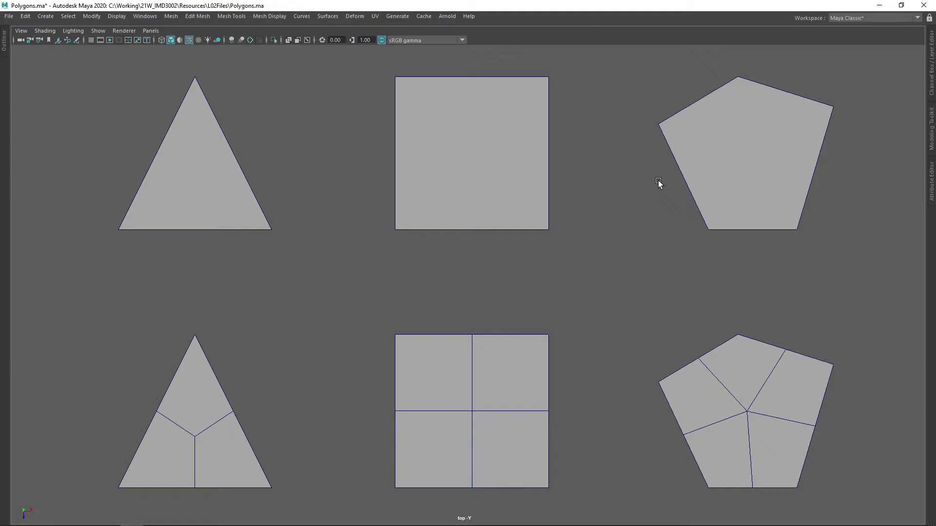
# Switch from the top view to the perspective view and select the undivided triangle, square and pentagon one after another.
pyautogui.press('space')
pyautogui.press('space')
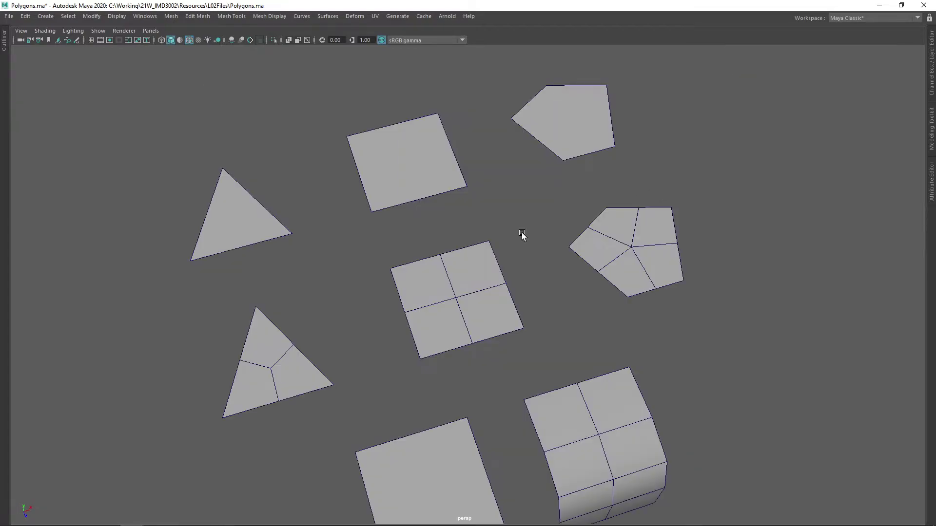
pyautogui.keyDown('alt'); pyautogui.moveTo(518, 214); pyautogui.dragTo(534, 246, button='middle'); pyautogui.keyUp('alt')
pyautogui.keyDown('alt'); pyautogui.moveTo(534, 246); pyautogui.dragTo(533, 263); pyautogui.keyUp('alt')
pyautogui.moveTo(158, 120); pyautogui.dragTo(293, 227)
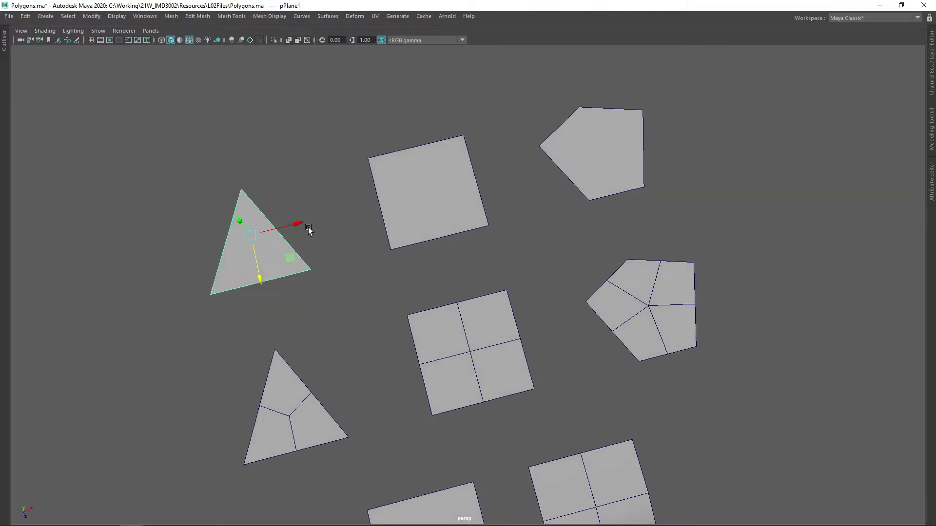
pyautogui.click(437, 167)
pyautogui.click(586, 162)
# Select the subdivided triangle and square together, followed by the subdivided pentagon, to compare their quad layouts.
pyautogui.keyDown('alt'); pyautogui.moveTo(546, 196); pyautogui.dragTo(533, 154); pyautogui.keyUp('alt')
pyautogui.keyDown('alt'); pyautogui.moveTo(533, 213); pyautogui.dragTo(484, 245); pyautogui.keyUp('alt')
pyautogui.moveTo(230, 313); pyautogui.dragTo(429, 350)
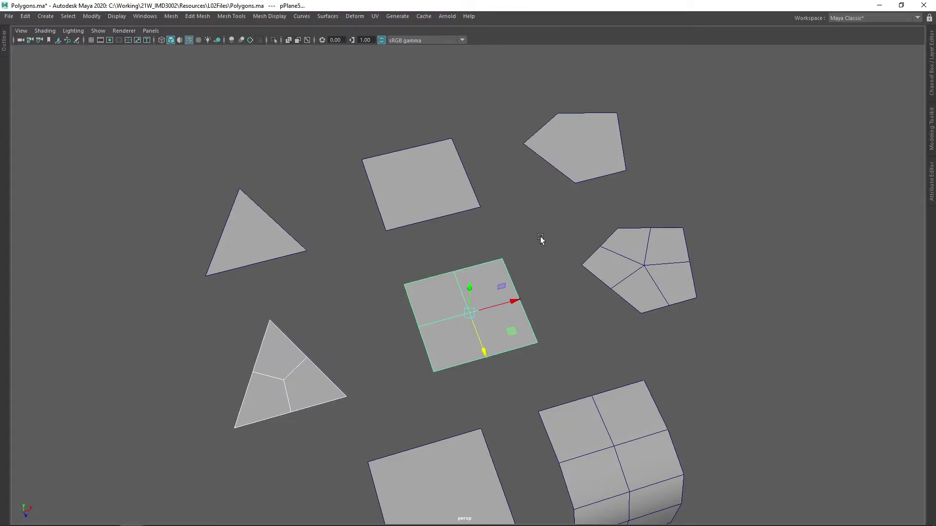
pyautogui.click(651, 278)
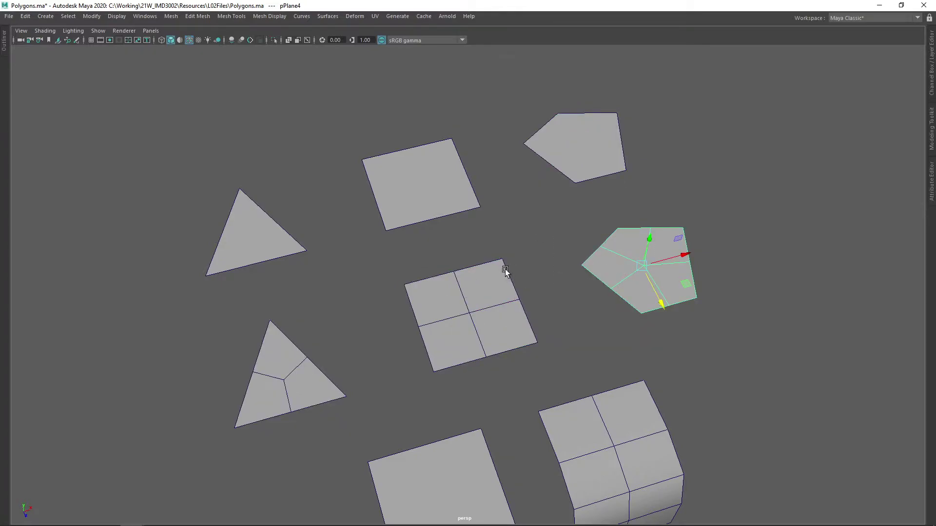
pyautogui.keyDown('alt'); pyautogui.moveTo(460, 277); pyautogui.dragTo(488, 285, button='right'); pyautogui.keyUp('alt')
pyautogui.keyDown('alt'); pyautogui.moveTo(487, 285); pyautogui.dragTo(501, 267); pyautogui.keyUp('alt')
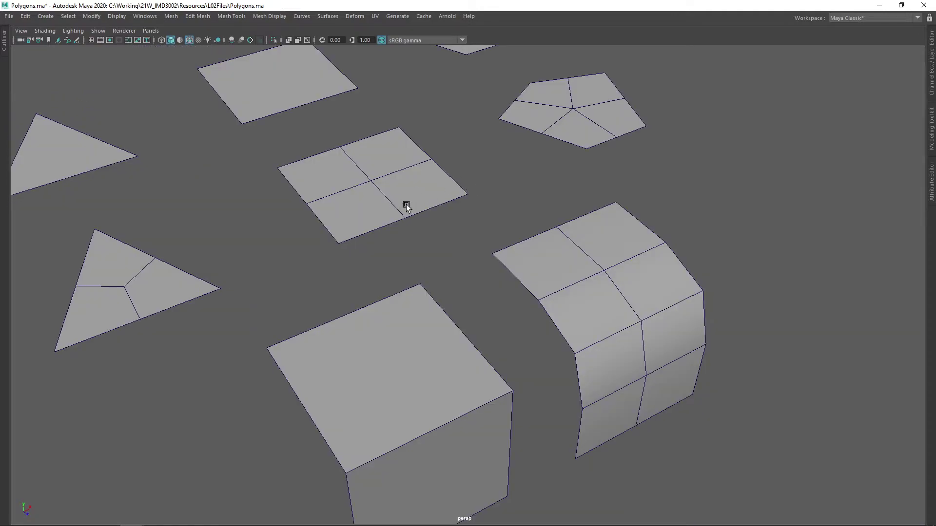
# Examine the undivided two-face folded surface by selecting the edge shared by its top and front faces.
pyautogui.keyDown('alt'); pyautogui.moveTo(398, 205); pyautogui.dragTo(428, 192); pyautogui.keyUp('alt')
pyautogui.keyDown('alt'); pyautogui.moveTo(426, 277); pyautogui.dragTo(460, 300); pyautogui.keyUp('alt')
pyautogui.moveTo(459, 302); pyautogui.dragTo(457, 226, button='right')
pyautogui.click(487, 297)
pyautogui.keyDown('alt'); pyautogui.moveTo(463, 259); pyautogui.dragTo(527, 228); pyautogui.keyUp('alt')
pyautogui.keyDown('alt'); pyautogui.moveTo(526, 227); pyautogui.dragTo(509, 211, button='middle'); pyautogui.keyUp('alt')
pyautogui.keyDown('alt'); pyautogui.moveTo(578, 164); pyautogui.dragTo(576, 173, button='middle'); pyautogui.keyUp('alt')
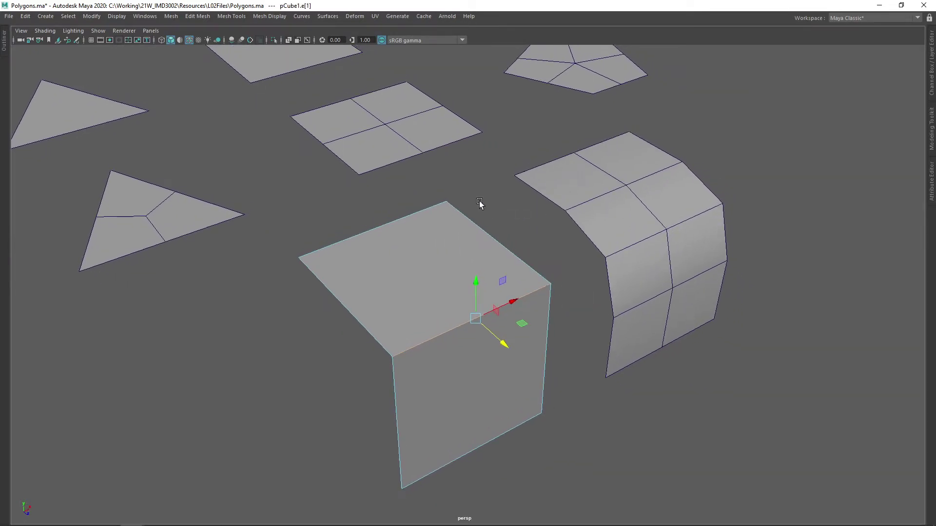
# Switch the curved subdivided strip to vertex selection and select its interior vertices and the two end vertices of its middle row.
pyautogui.moveTo(479, 204); pyautogui.dragTo(475, 175, button='right')
pyautogui.moveTo(610, 231); pyautogui.dragTo(626, 199, button='right')
pyautogui.doubleClick(643, 236)
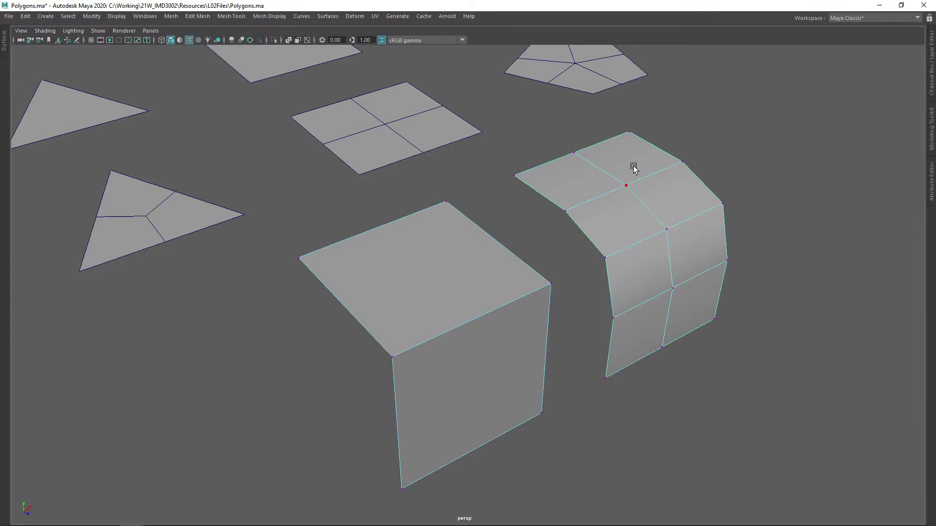
pyautogui.click(628, 179)
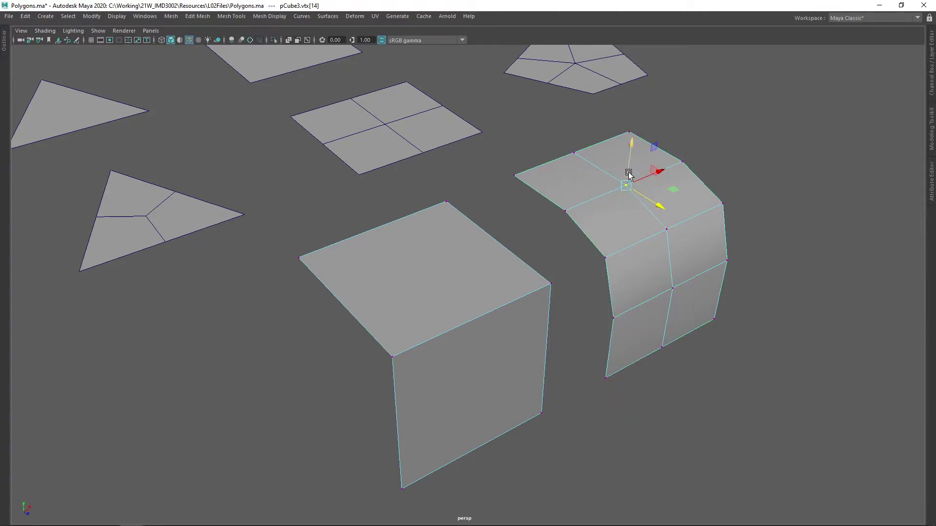
pyautogui.click(687, 279)
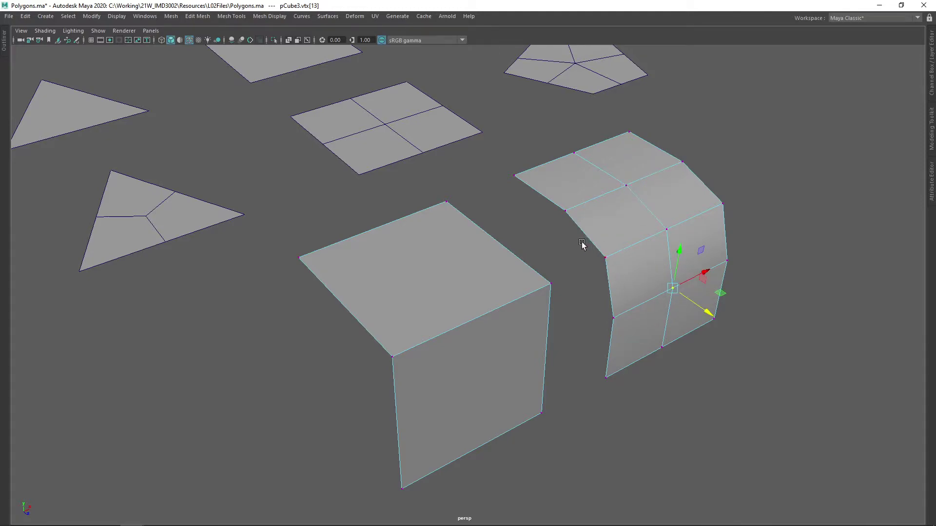
pyautogui.keyDown('alt'); pyautogui.moveTo(581, 244); pyautogui.dragTo(591, 220); pyautogui.keyUp('alt')
pyautogui.click(610, 244)
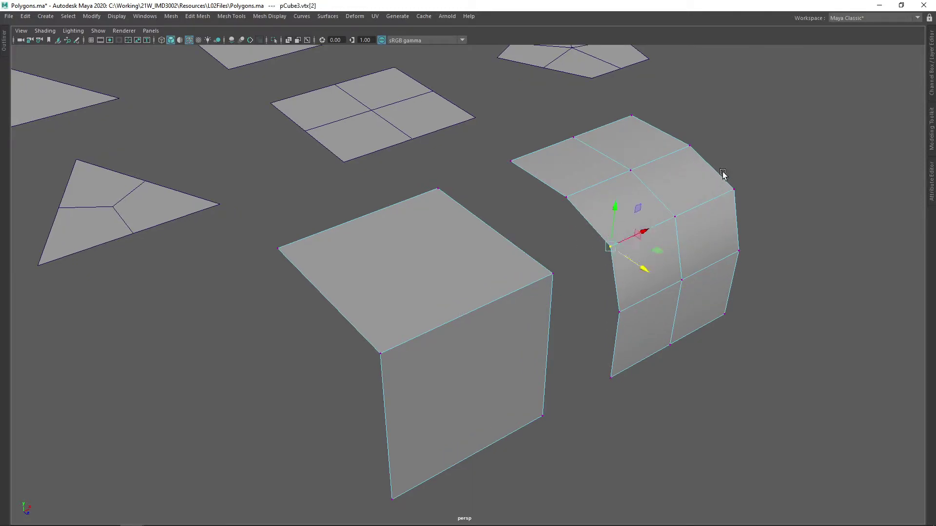
pyautogui.keyDown('shift'); pyautogui.click(733, 189); pyautogui.keyUp('shift')
pyautogui.keyDown('alt'); pyautogui.moveTo(660, 194); pyautogui.dragTo(637, 203); pyautogui.keyUp('alt')
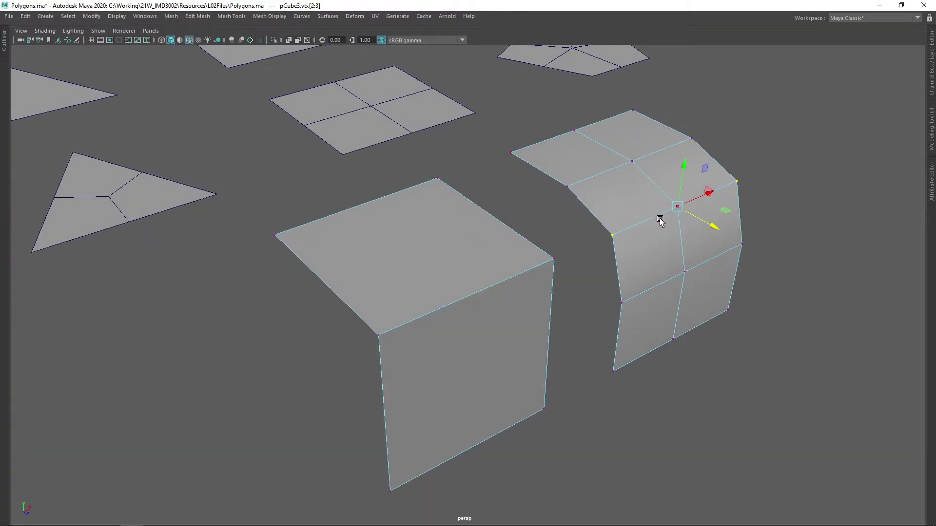
pyautogui.keyDown('alt'); pyautogui.moveTo(645, 203); pyautogui.dragTo(652, 208); pyautogui.keyUp('alt')
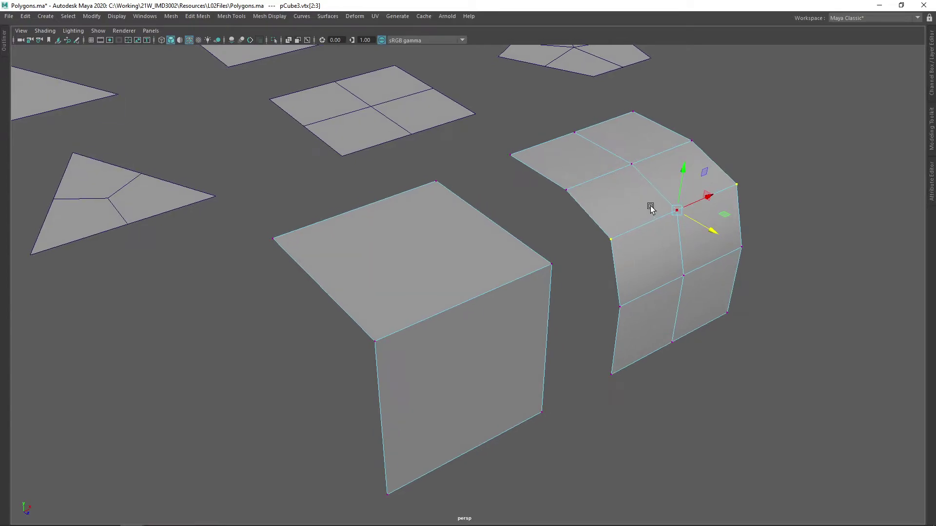
pyautogui.moveTo(652, 209); pyautogui.dragTo(650, 183, button='right')
# Compare the curved strip's middle-row edges with the fold edge of the undivided surface using edge selection.
pyautogui.keyDown('alt'); pyautogui.moveTo(664, 223); pyautogui.dragTo(718, 222); pyautogui.keyUp('alt')
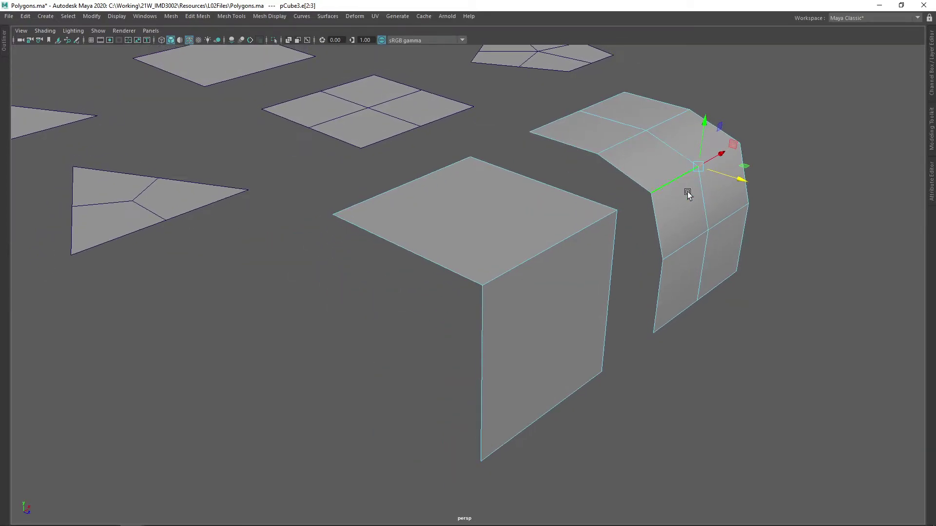
pyautogui.click(539, 248)
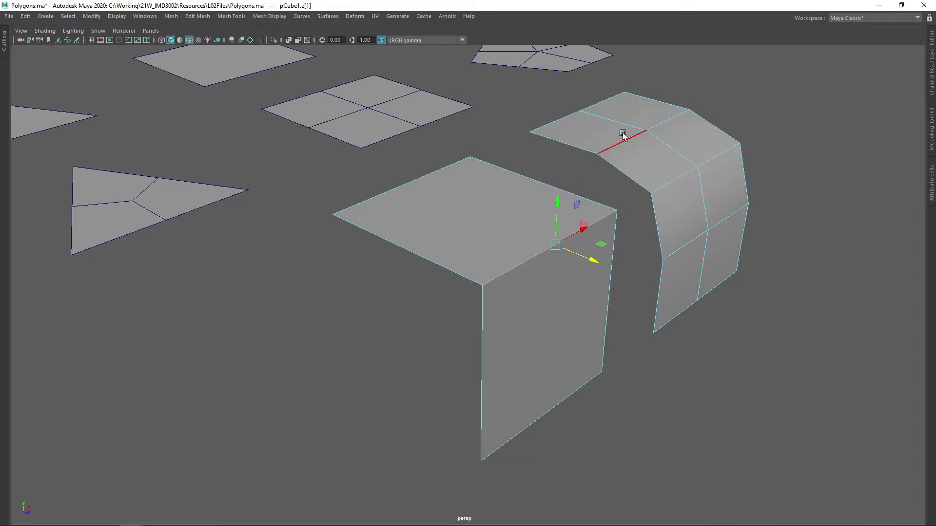
pyautogui.keyDown('alt'); pyautogui.moveTo(710, 176); pyautogui.dragTo(703, 178); pyautogui.keyUp('alt')
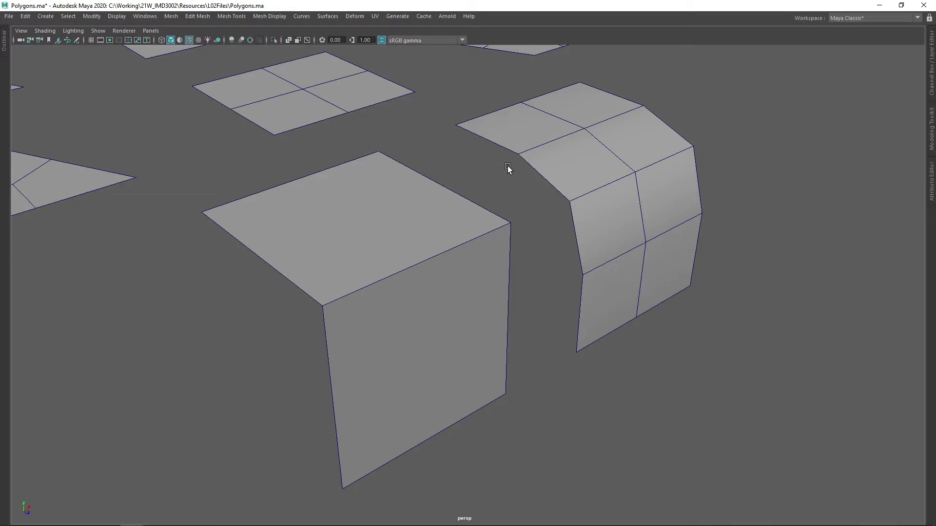
# Select the separate undivided folded surface and frame it in the perspective view.
pyautogui.hotkey('alt', 'Tab')
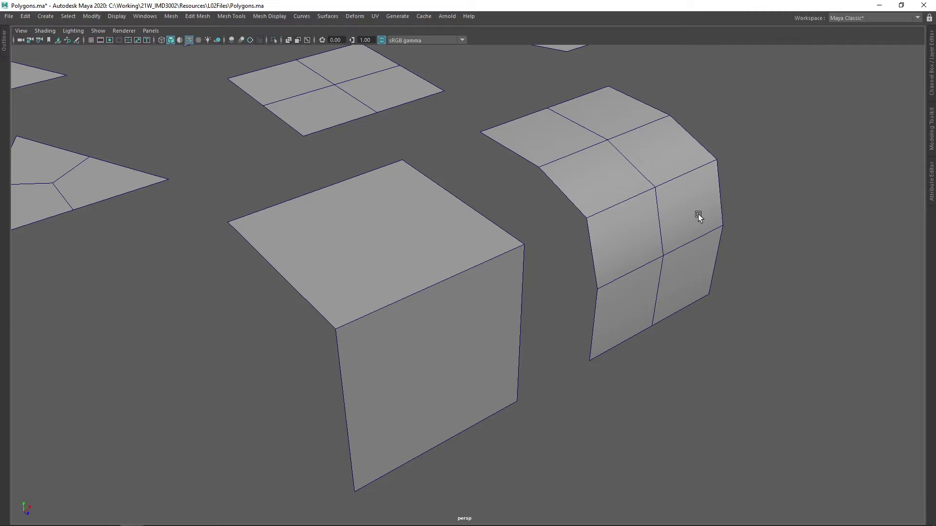
pyautogui.keyDown('alt'); pyautogui.moveTo(749, 235); pyautogui.dragTo(677, 234, button='right'); pyautogui.keyUp('alt')
pyautogui.keyDown('alt'); pyautogui.moveTo(702, 269); pyautogui.dragTo(528, 134, button='middle'); pyautogui.keyUp('alt')
pyautogui.keyDown('alt'); pyautogui.moveTo(606, 217); pyautogui.dragTo(604, 204, button='middle'); pyautogui.keyUp('alt')
pyautogui.keyDown('alt'); pyautogui.moveTo(684, 251); pyautogui.dragTo(636, 186, button='middle'); pyautogui.keyUp('alt')
pyautogui.click(636, 186)
pyautogui.press('f')
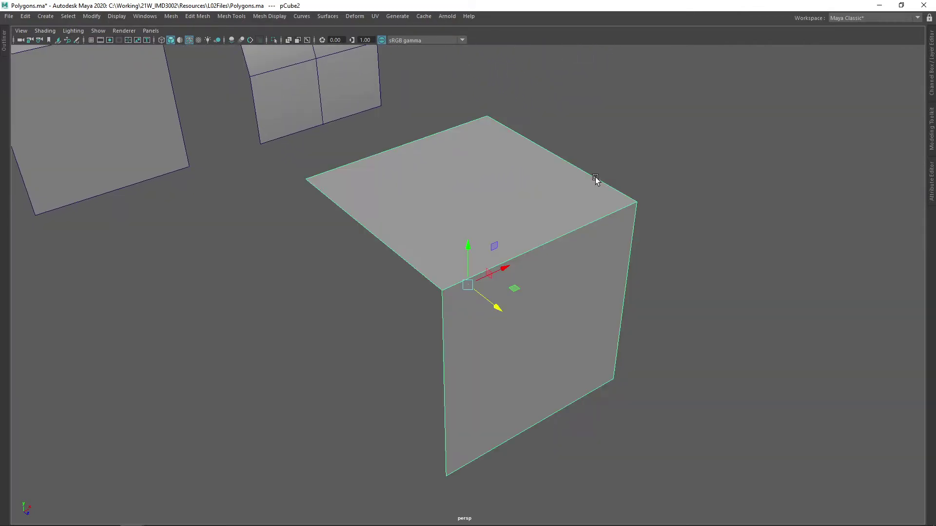
# Preview the separate folded surface with mesh smoothing and return it to the unsmoothed display.
pyautogui.keyDown('alt'); pyautogui.moveTo(592, 167); pyautogui.dragTo(559, 172); pyautogui.keyUp('alt')
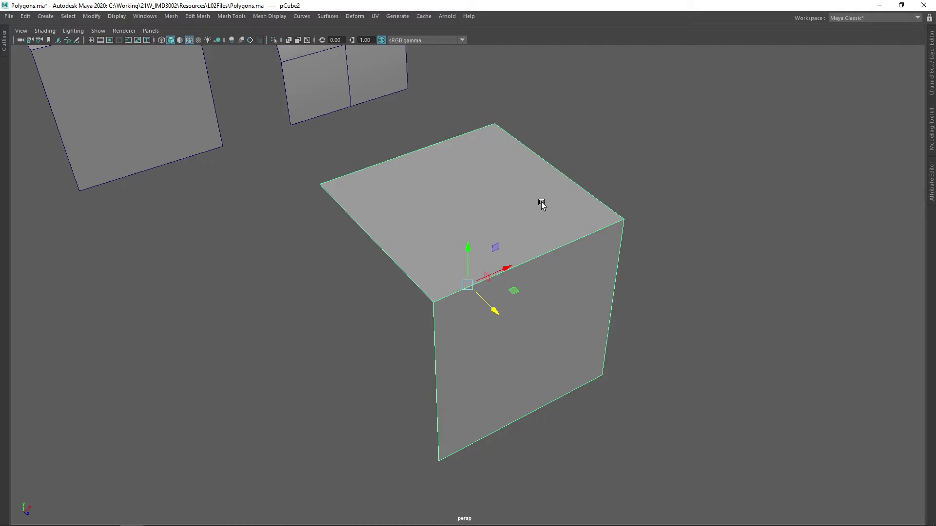
pyautogui.keyDown('alt'); pyautogui.moveTo(520, 211); pyautogui.dragTo(540, 194); pyautogui.keyUp('alt')
pyautogui.moveTo(541, 194)
pyautogui.keyDown('shift'); pyautogui.mouseDown(button='right')
pyautogui.moveTo(501, 195)
pyautogui.moveTo(541, 191)
pyautogui.mouseUp(button='right'); pyautogui.keyUp('shift')
pyautogui.keyDown('alt'); pyautogui.moveTo(538, 192); pyautogui.dragTo(535, 194, button='middle'); pyautogui.keyUp('alt')
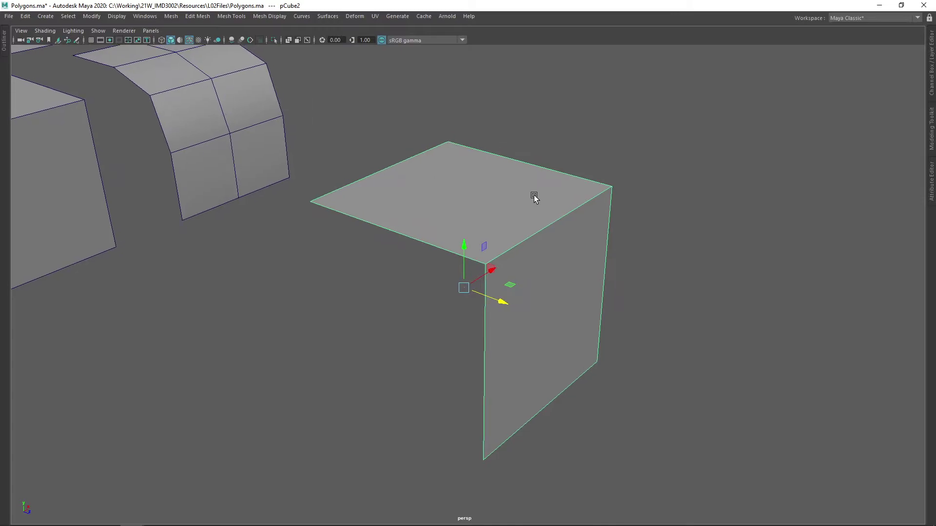
pyautogui.keyDown('alt'); pyautogui.moveTo(530, 194); pyautogui.dragTo(441, 175); pyautogui.keyUp('alt')
pyautogui.press('3')
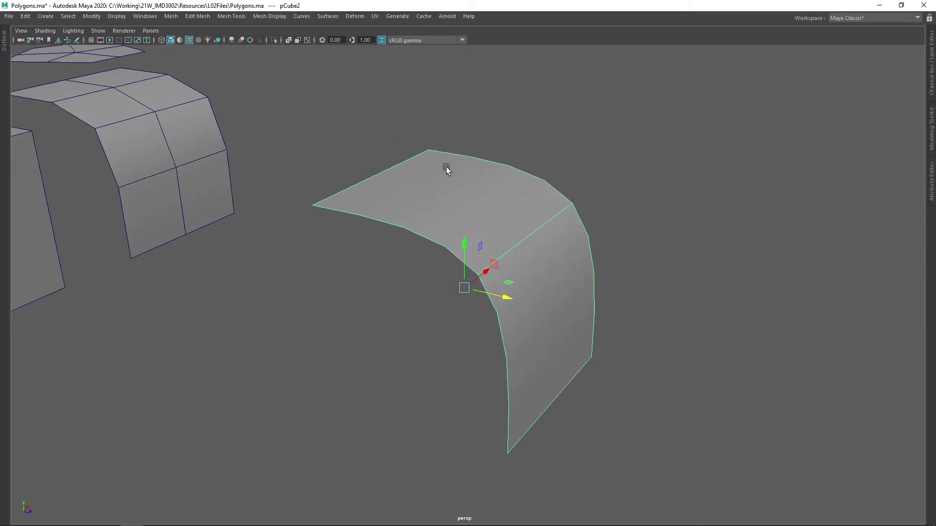
pyautogui.press('1')
pyautogui.keyDown('alt'); pyautogui.moveTo(542, 207); pyautogui.dragTo(521, 203); pyautogui.keyUp('alt')
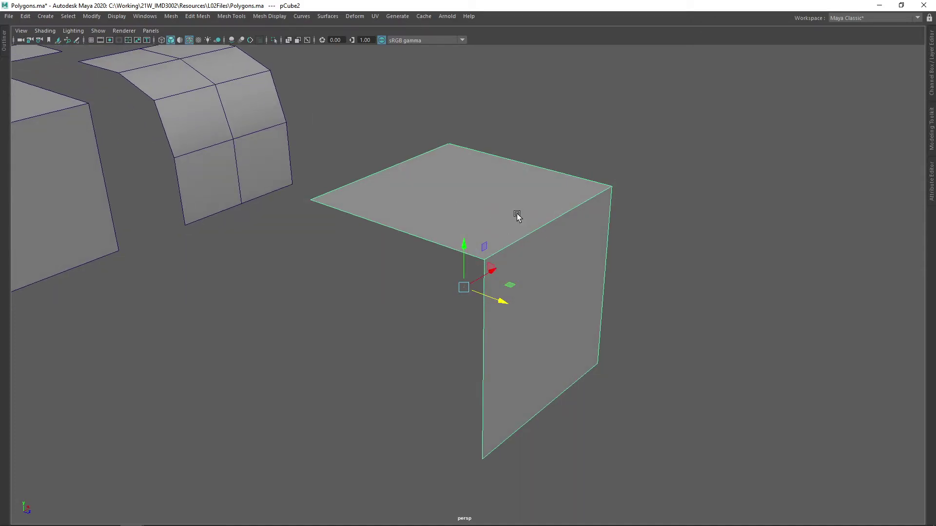
# Add a supporting edge on each side of the folded surface's shared edge and turn on smooth mesh preview.
pyautogui.keyDown('shift'); pyautogui.moveTo(519, 216); pyautogui.dragTo(463, 214, button='right'); pyautogui.keyUp('shift')
pyautogui.click(459, 250)
pyautogui.click(586, 181)
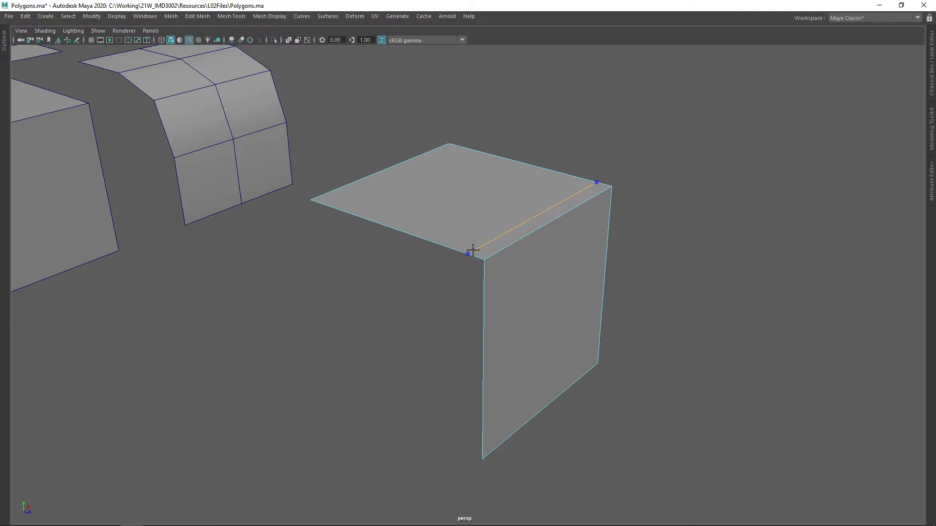
pyautogui.press('Return')
pyautogui.keyDown('ctrl'); pyautogui.click(484, 272); pyautogui.keyUp('ctrl')
pyautogui.press('Return')
pyautogui.press('3')
pyautogui.keyDown('alt'); pyautogui.moveTo(599, 207); pyautogui.dragTo(589, 225); pyautogui.keyUp('alt')
pyautogui.keyDown('alt'); pyautogui.moveTo(644, 212); pyautogui.dragTo(640, 213); pyautogui.keyUp('alt')
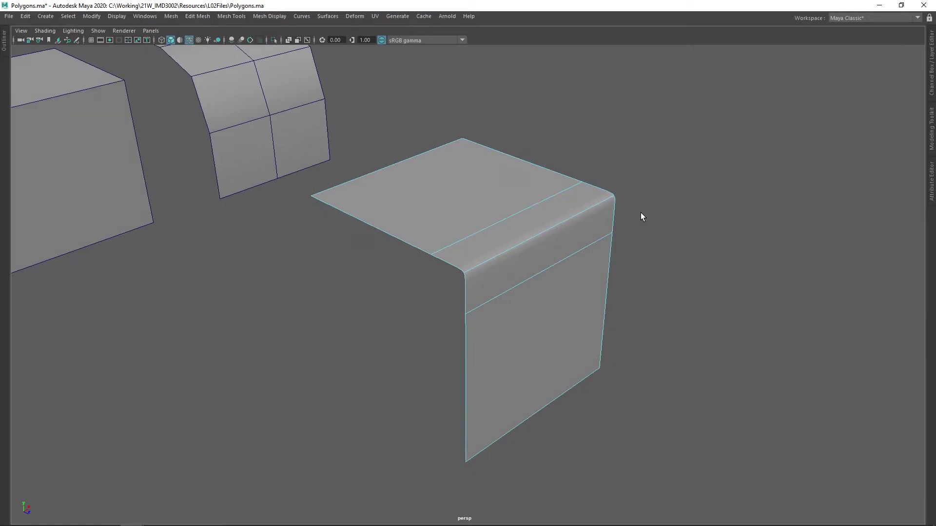
# Move the supporting edges on the front and top faces away from the fold to soften the smoothed corner.
pyautogui.click(540, 204)
pyautogui.press('w')
pyautogui.moveTo(573, 243); pyautogui.dragTo(585, 248)
pyautogui.click(585, 253)
pyautogui.moveTo(550, 207); pyautogui.dragTo(553, 243)
pyautogui.click(528, 198)
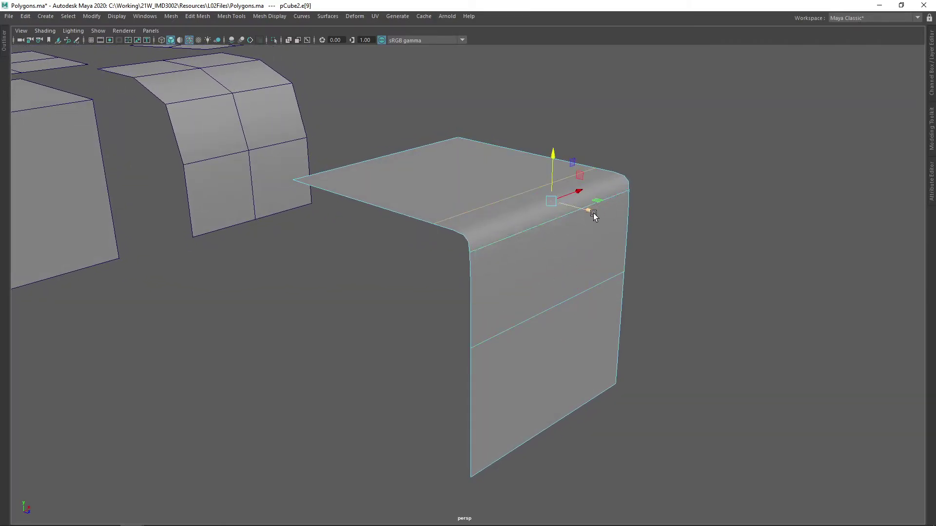
pyautogui.moveTo(592, 214); pyautogui.dragTo(537, 208)
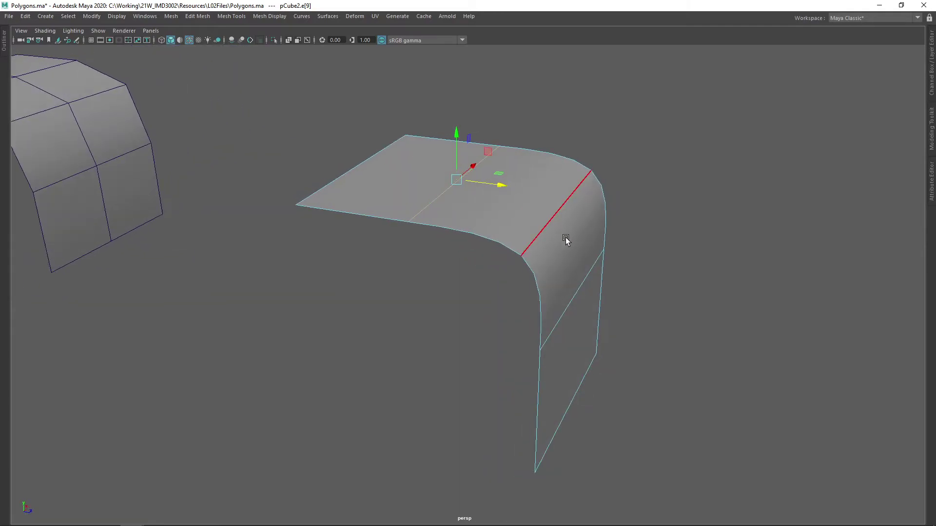
pyautogui.keyDown('alt'); pyautogui.moveTo(561, 240); pyautogui.dragTo(507, 200); pyautogui.keyUp('alt')
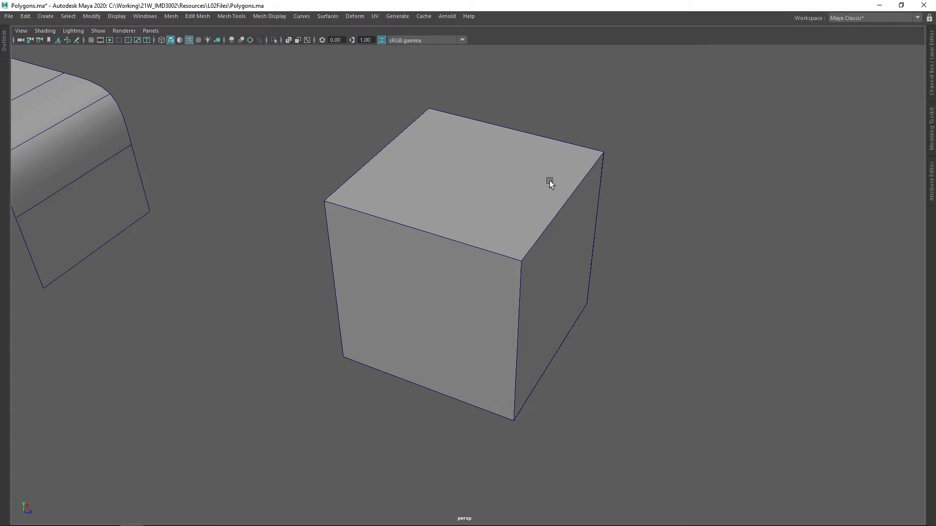
# Switch the plain cube to face selection and select one of its side faces.
pyautogui.keyDown('alt'); pyautogui.moveTo(539, 181); pyautogui.dragTo(551, 219); pyautogui.keyUp('alt')
pyautogui.rightClick(539, 183)
pyautogui.click(540, 185)
pyautogui.moveTo(550, 216); pyautogui.dragTo(549, 242, button='right')
pyautogui.keyDown('alt'); pyautogui.moveTo(549, 242); pyautogui.dragTo(539, 259); pyautogui.keyUp('alt')
pyautogui.click(502, 200)
pyautogui.keyDown('alt'); pyautogui.moveTo(501, 201); pyautogui.dragTo(516, 217); pyautogui.keyUp('alt')
pyautogui.keyDown('alt'); pyautogui.moveTo(515, 216); pyautogui.dragTo(472, 216, button='middle'); pyautogui.keyUp('alt')
pyautogui.keyDown('alt'); pyautogui.moveTo(472, 217); pyautogui.dragTo(534, 204, button='right'); pyautogui.keyUp('alt')
pyautogui.keyDown('alt'); pyautogui.moveTo(388, 114); pyautogui.dragTo(463, 160); pyautogui.keyUp('alt')
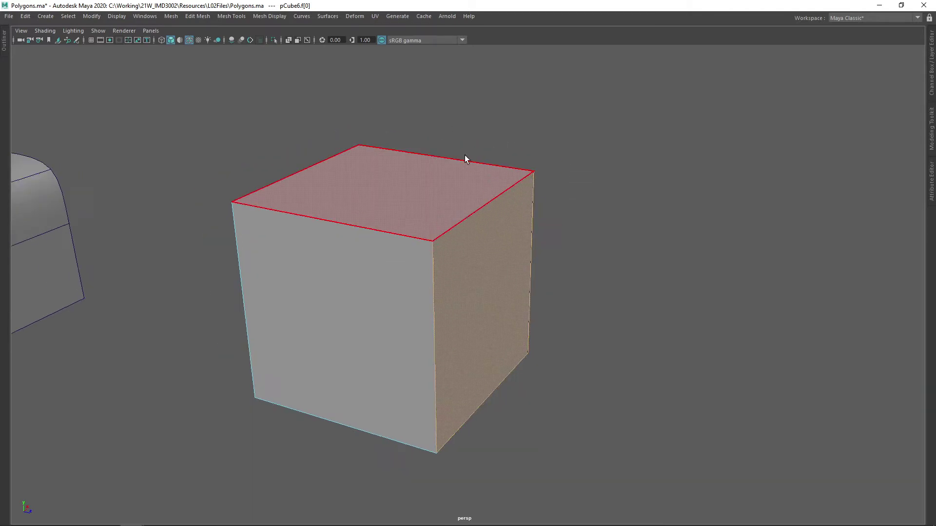
# Extrude the cube's side face twice, making a narrow band followed by a longer end section.
pyautogui.keyDown('alt'); pyautogui.moveTo(436, 193); pyautogui.dragTo(476, 215); pyautogui.keyUp('alt')
pyautogui.keyDown('shift'); pyautogui.moveTo(476, 213); pyautogui.dragTo(497, 280, button='right'); pyautogui.keyUp('shift')
pyautogui.moveTo(511, 308)
pyautogui.mouseDown()
pyautogui.moveTo(528, 313)
pyautogui.moveTo(509, 297)
pyautogui.mouseUp()
pyautogui.keyDown('alt'); pyautogui.moveTo(470, 222); pyautogui.dragTo(497, 240); pyautogui.keyUp('alt')
pyautogui.keyDown('shift'); pyautogui.moveTo(497, 240); pyautogui.dragTo(497, 280, button='right'); pyautogui.keyUp('shift')
pyautogui.moveTo(527, 316); pyautogui.dragTo(667, 371)
pyautogui.keyDown('alt'); pyautogui.moveTo(536, 292); pyautogui.dragTo(468, 251); pyautogui.keyUp('alt')
# Extrude the end section's top face upward twice, first as a thin band and again with a Local Translate Z of 0.857.
pyautogui.click(508, 254)
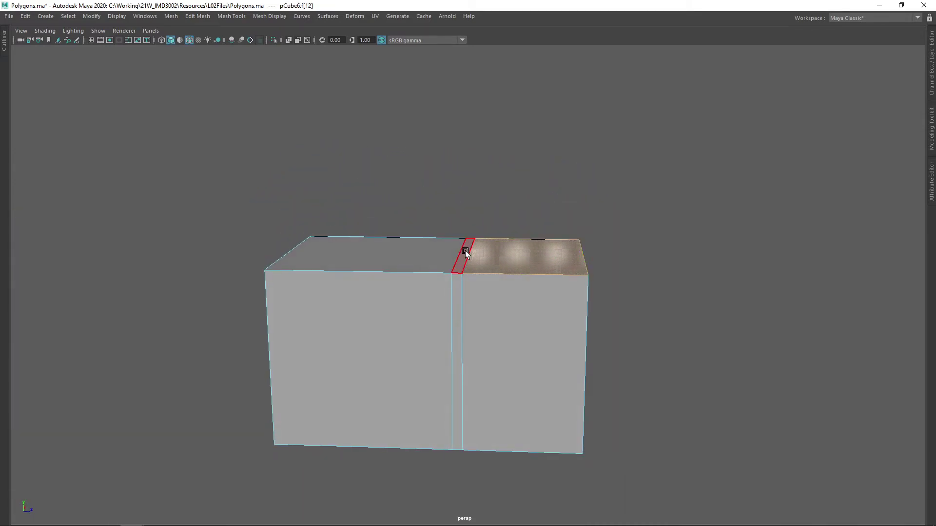
pyautogui.keyDown('shift'); pyautogui.rightClick(502, 249); pyautogui.keyUp('shift')
pyautogui.keyDown('shift'); pyautogui.moveTo(502, 248); pyautogui.dragTo(502, 263, button='right'); pyautogui.keyUp('shift')
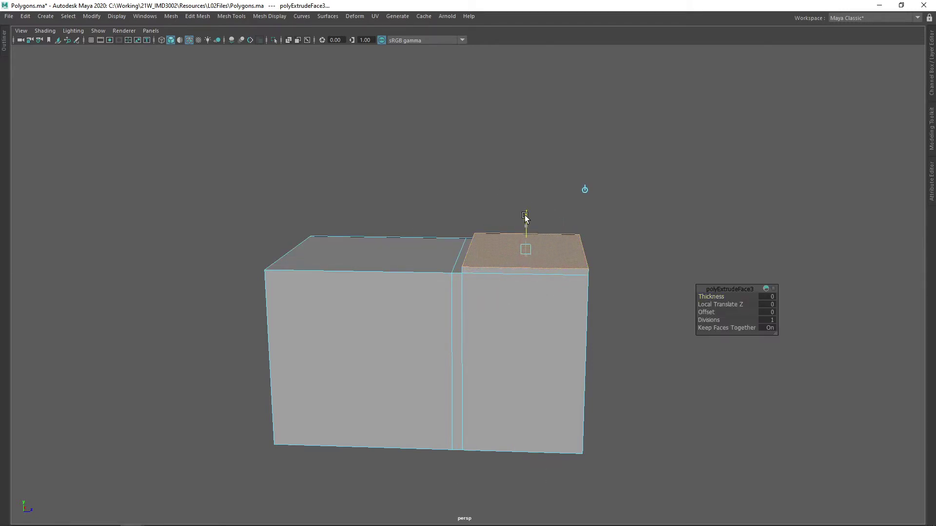
pyautogui.keyDown('shift'); pyautogui.moveTo(523, 214); pyautogui.dragTo(524, 228, button='right'); pyautogui.keyUp('shift')
pyautogui.moveTo(526, 225); pyautogui.dragTo(502, 187)
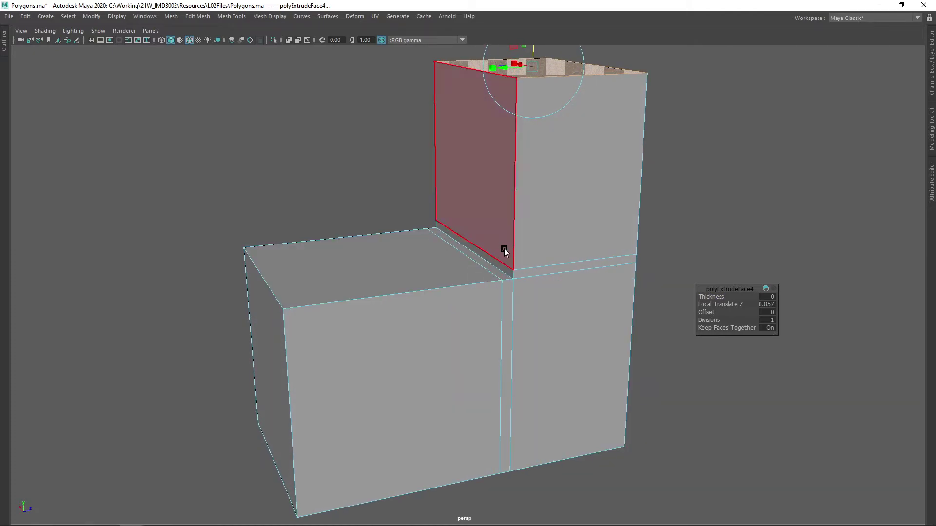
pyautogui.keyDown('alt'); pyautogui.moveTo(487, 256); pyautogui.dragTo(517, 231); pyautogui.keyUp('alt')
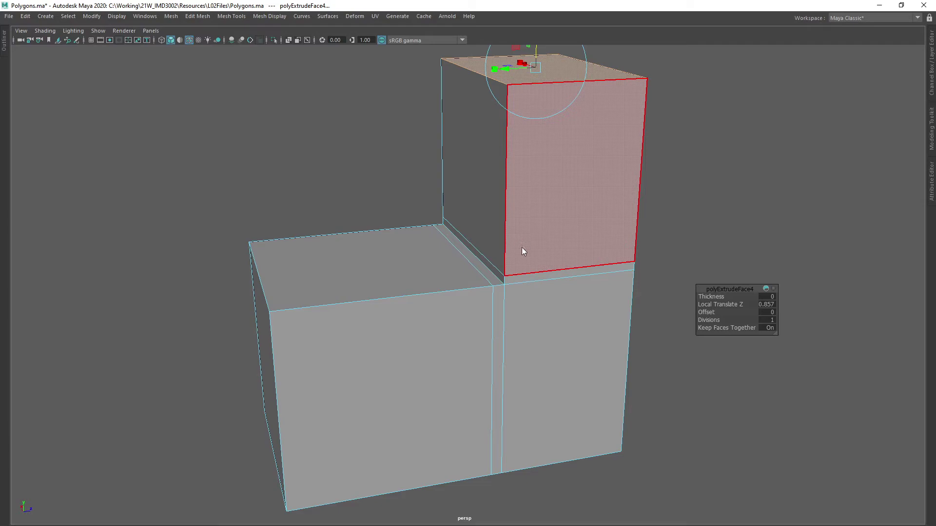
# Insert supporting edge loops beside the bracket's corner edges on the upright and the base, and preview the mesh smoothed.
pyautogui.keyDown('shift'); pyautogui.moveTo(522, 247); pyautogui.dragTo(466, 249, button='right'); pyautogui.keyUp('shift')
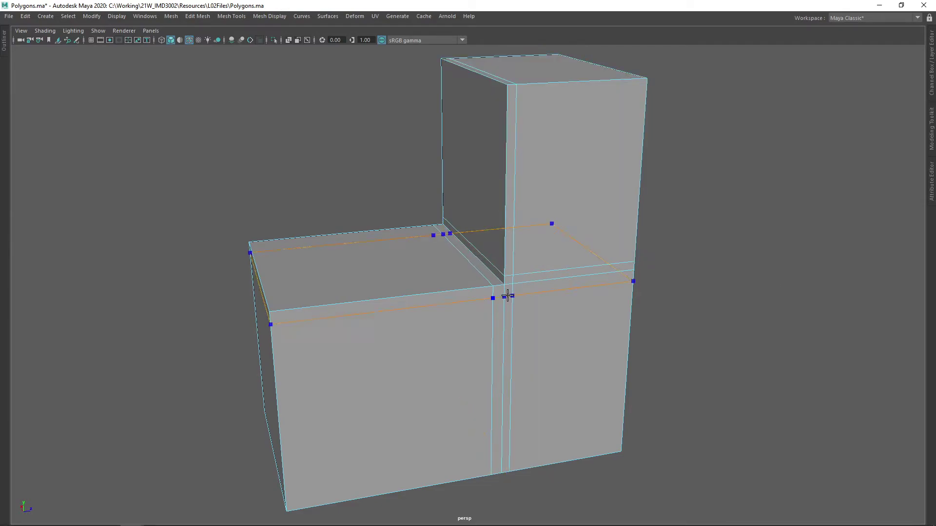
pyautogui.keyDown('ctrl'); pyautogui.click(485, 276); pyautogui.keyUp('ctrl')
pyautogui.keyDown('ctrl'); pyautogui.click(446, 227); pyautogui.keyUp('ctrl')
pyautogui.keyDown('alt'); pyautogui.moveTo(452, 236); pyautogui.dragTo(524, 267); pyautogui.keyUp('alt')
pyautogui.press('3')
pyautogui.click(509, 269)
pyautogui.press('Escape')
# Insert supporting edge loops on the cylinder just below its top rim and just above its bottom rim.
pyautogui.click(509, 269)
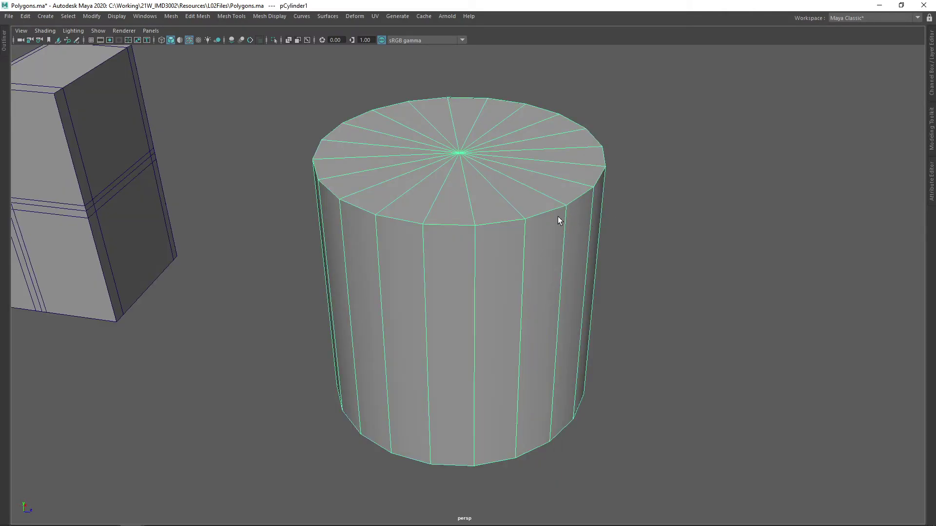
pyautogui.keyDown('alt'); pyautogui.moveTo(510, 197); pyautogui.dragTo(512, 198); pyautogui.keyUp('alt')
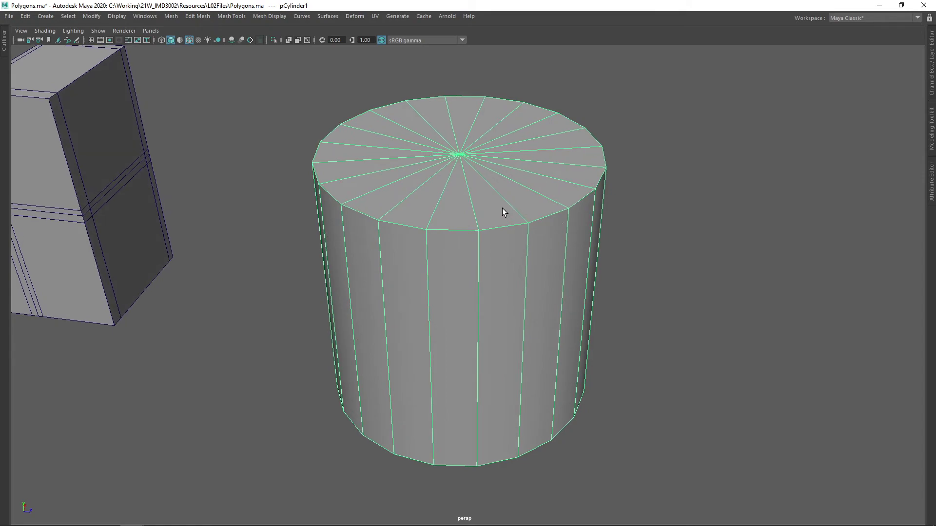
pyautogui.moveTo(502, 209); pyautogui.dragTo(463, 255, button='right')
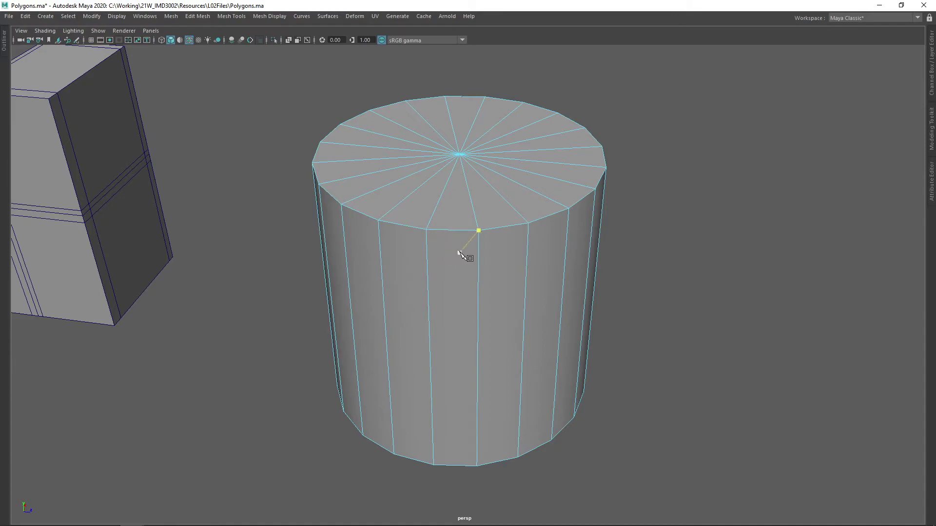
pyautogui.keyDown('ctrl'); pyautogui.click(480, 459); pyautogui.keyUp('ctrl')
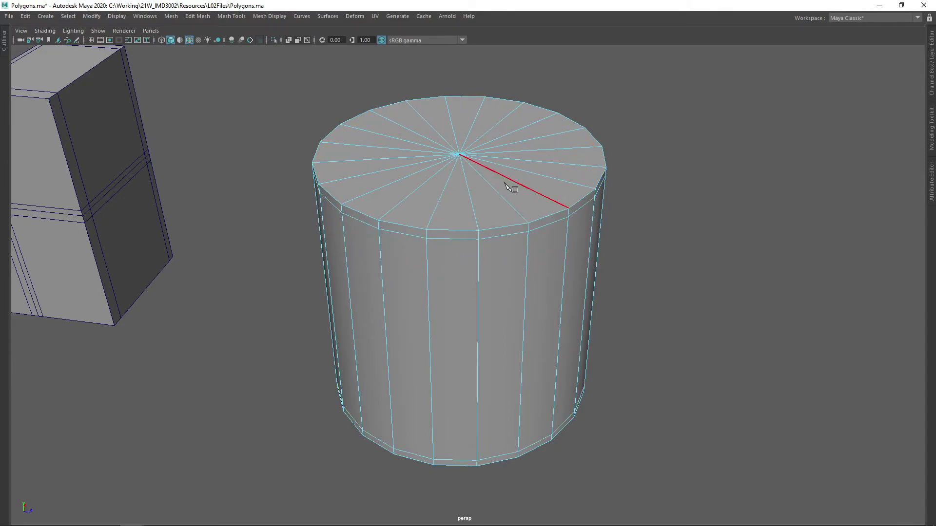
# Preview the cylinder smoothed to examine its top cap, and return to the unsmoothed display.
pyautogui.keyDown('alt'); pyautogui.moveTo(501, 181); pyautogui.dragTo(488, 179); pyautogui.keyUp('alt')
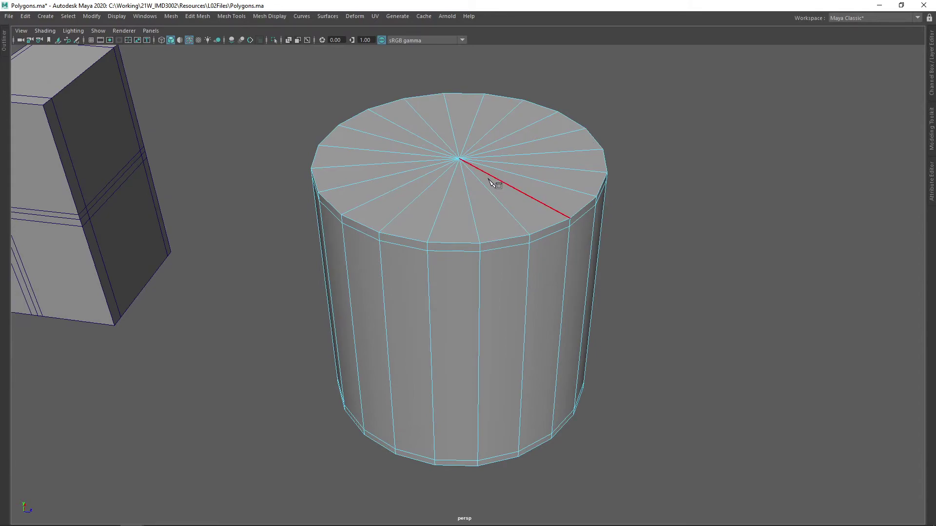
pyautogui.press('3')
pyautogui.click(459, 159)
pyautogui.press('1')
pyautogui.scroll(2, 476, 239)
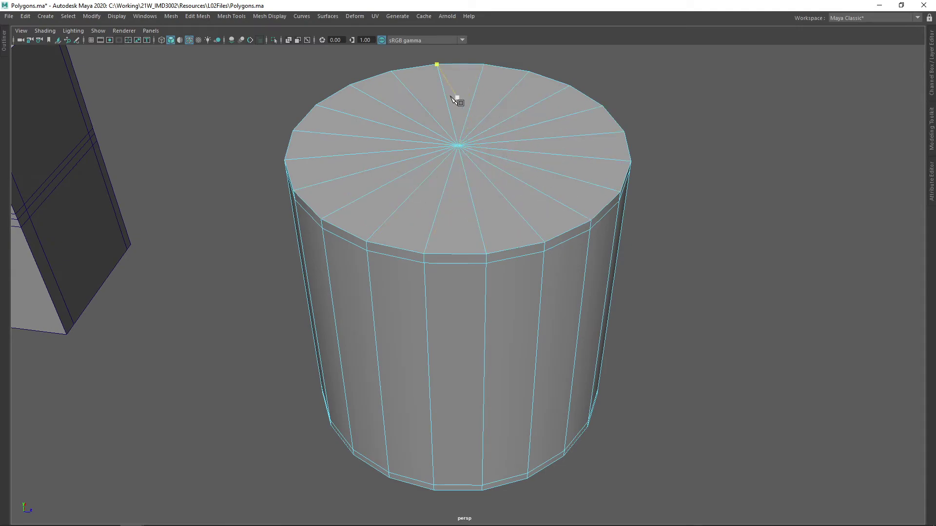
# Select all the faces of the cylinder's top cap and extrude them.
pyautogui.click(486, 253)
pyautogui.press('F11')
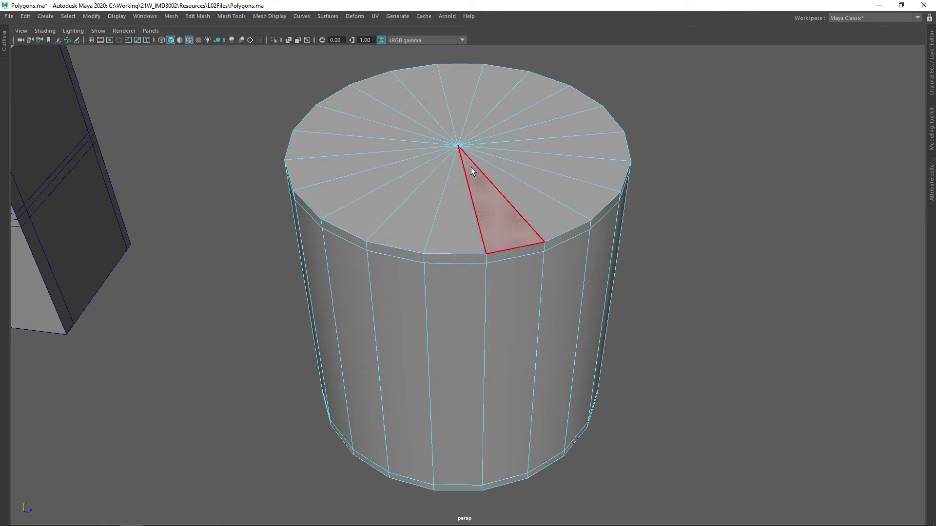
pyautogui.moveTo(514, 167)
pyautogui.mouseDown()
pyautogui.moveTo(516, 142)
pyautogui.moveTo(429, 130)
pyautogui.moveTo(484, 164)
pyautogui.mouseUp()
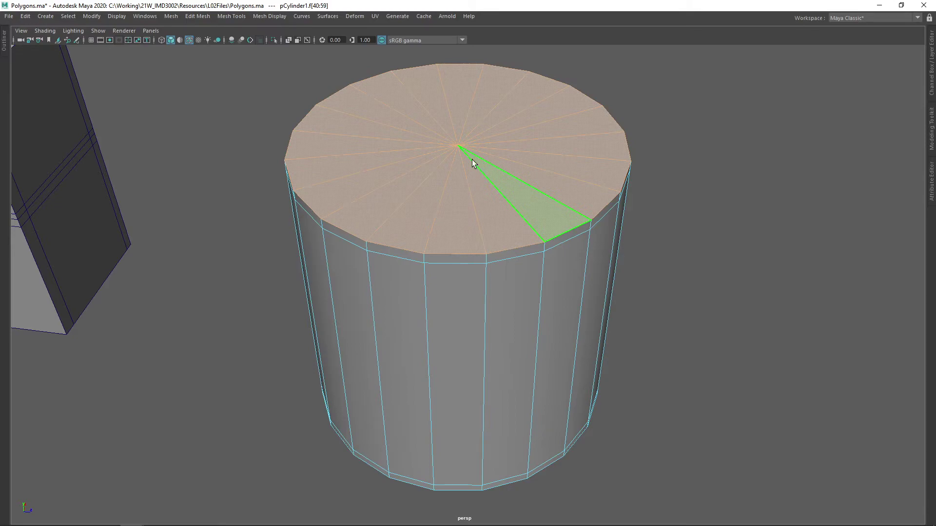
pyautogui.keyDown('shift'); pyautogui.moveTo(476, 164); pyautogui.dragTo(469, 182, button='right'); pyautogui.keyUp('shift')
pyautogui.keyDown('alt'); pyautogui.moveTo(463, 163); pyautogui.dragTo(442, 173); pyautogui.keyUp('alt')
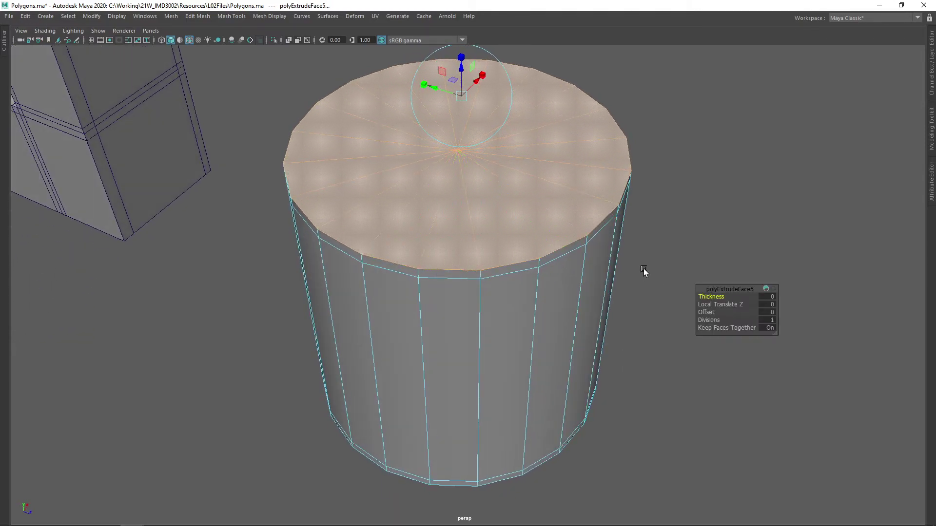
# Try an Offset of 0.1 on the cap extrusion and undo it.
pyautogui.keyDown('alt'); pyautogui.moveTo(628, 262); pyautogui.dragTo(590, 253); pyautogui.keyUp('alt')
pyautogui.click(768, 312)
pyautogui.write('.1')
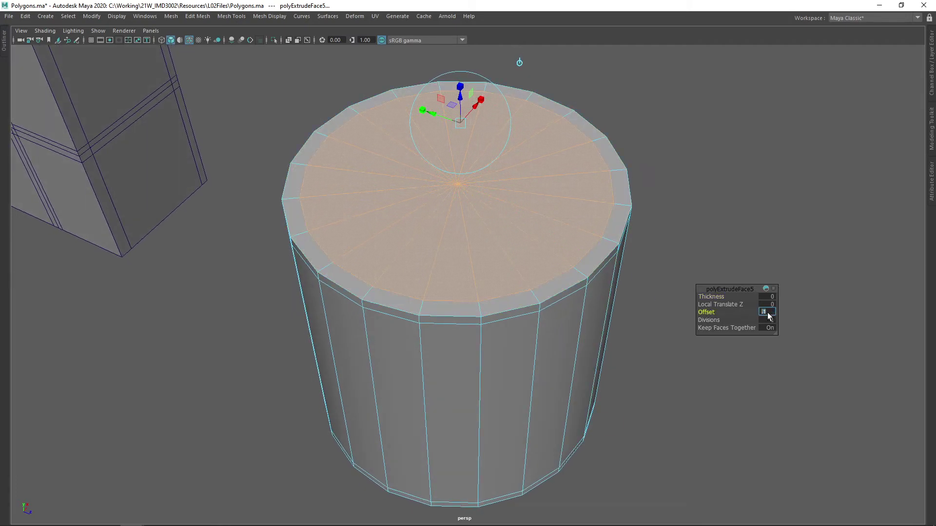
pyautogui.keyDown('alt'); pyautogui.moveTo(553, 243); pyautogui.dragTo(602, 243); pyautogui.keyUp('alt')
pyautogui.hotkey('ctrl', 'z')
pyautogui.hotkey('ctrl', 'z')
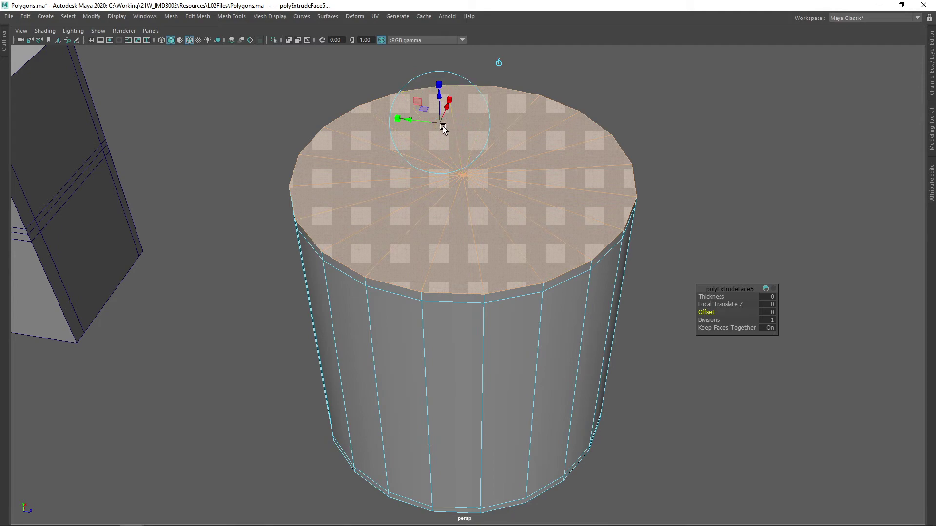
pyautogui.moveTo(443, 128); pyautogui.dragTo(453, 112)
pyautogui.hotkey('ctrl', 'z')
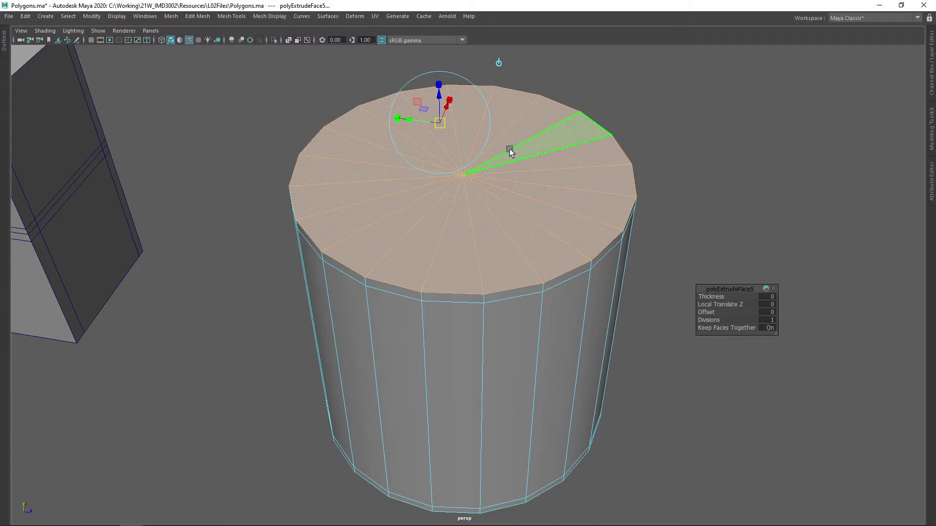
# Scale the extruded cap faces slightly inward to form a narrow supporting ring inside the rim, and preview the cylinder smoothed.
pyautogui.press('r')
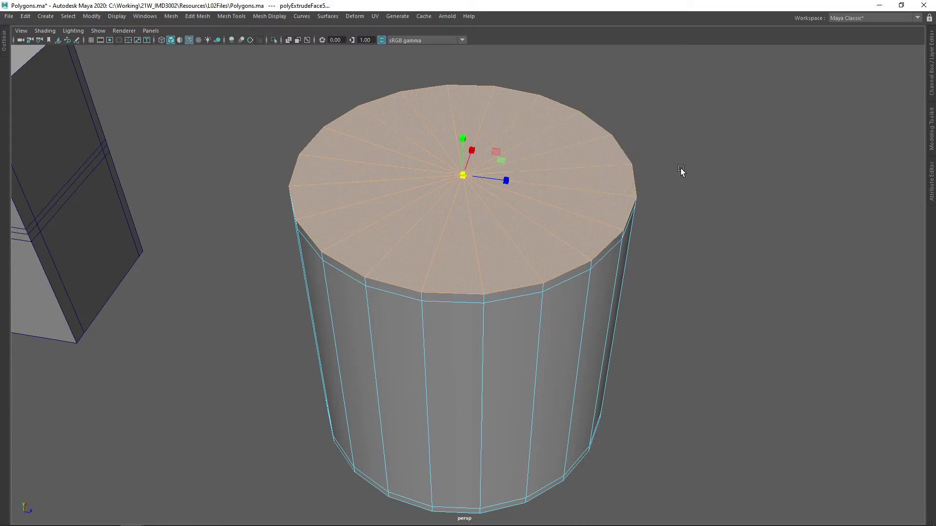
pyautogui.moveTo(706, 178); pyautogui.dragTo(694, 179, button='middle')
pyautogui.keyDown('alt'); pyautogui.moveTo(581, 191); pyautogui.dragTo(622, 205); pyautogui.keyUp('alt')
pyautogui.keyDown('alt'); pyautogui.moveTo(568, 173); pyautogui.dragTo(562, 179); pyautogui.keyUp('alt')
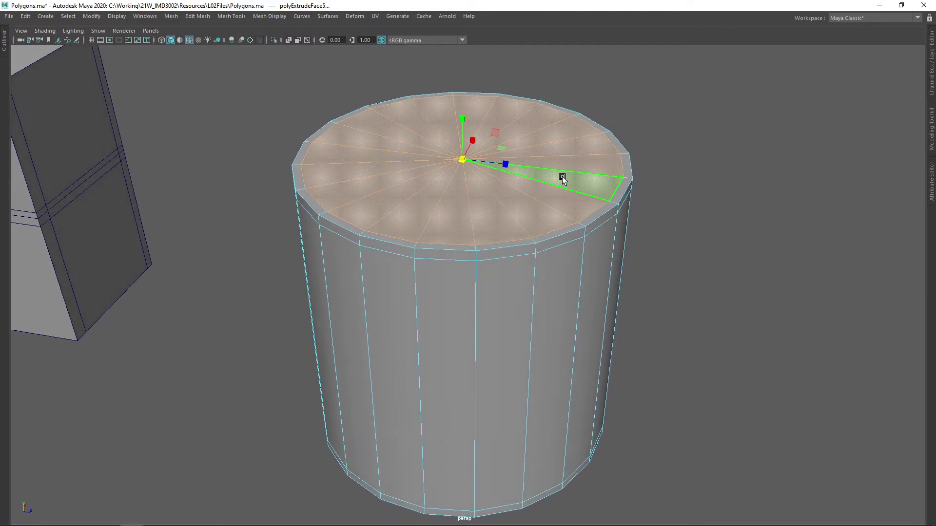
pyautogui.press('3')
pyautogui.moveTo(596, 179); pyautogui.dragTo(668, 159, button='right')
pyautogui.click(662, 147)
pyautogui.keyDown('alt'); pyautogui.moveTo(636, 140); pyautogui.dragTo(604, 175); pyautogui.keyUp('alt')
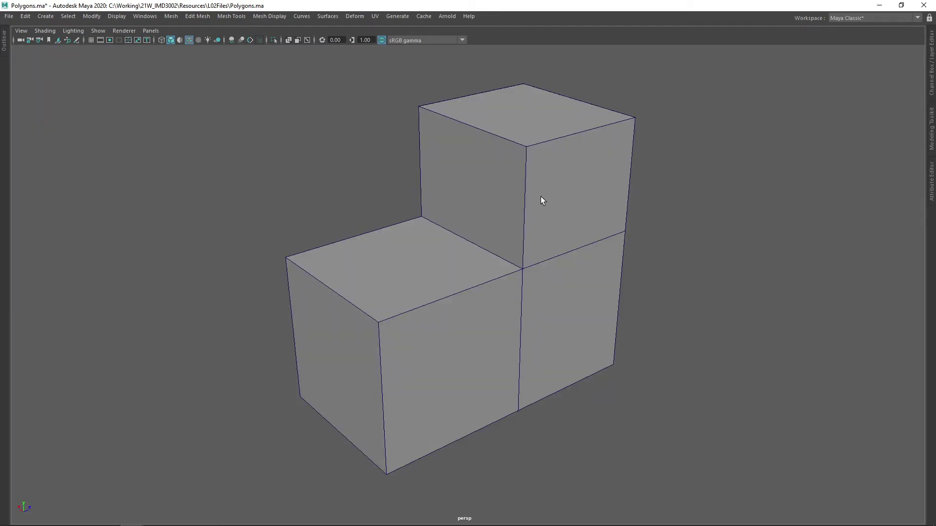
# Select the whole plain L-shaped block at component level and bevel it.
pyautogui.click(537, 226)
pyautogui.keyDown('alt'); pyautogui.moveTo(529, 227); pyautogui.dragTo(505, 201); pyautogui.keyUp('alt')
pyautogui.rightClick(531, 171)
pyautogui.click(529, 196)
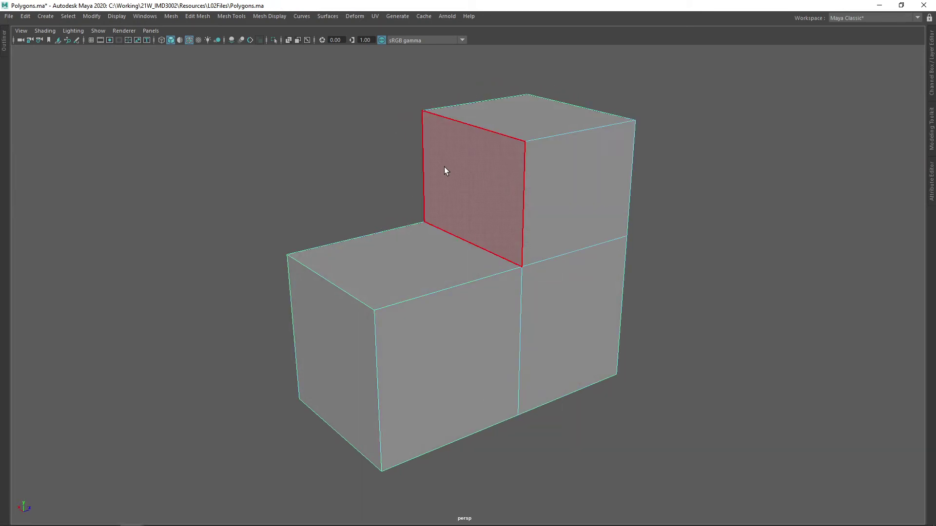
pyautogui.moveTo(233, 94); pyautogui.dragTo(714, 446)
pyautogui.keyDown('alt'); pyautogui.moveTo(545, 258); pyautogui.dragTo(537, 250); pyautogui.keyUp('alt')
pyautogui.rightClick(526, 194)
pyautogui.keyDown('shift'); pyautogui.moveTo(528, 194); pyautogui.dragTo(561, 197, button='right'); pyautogui.keyUp('shift')
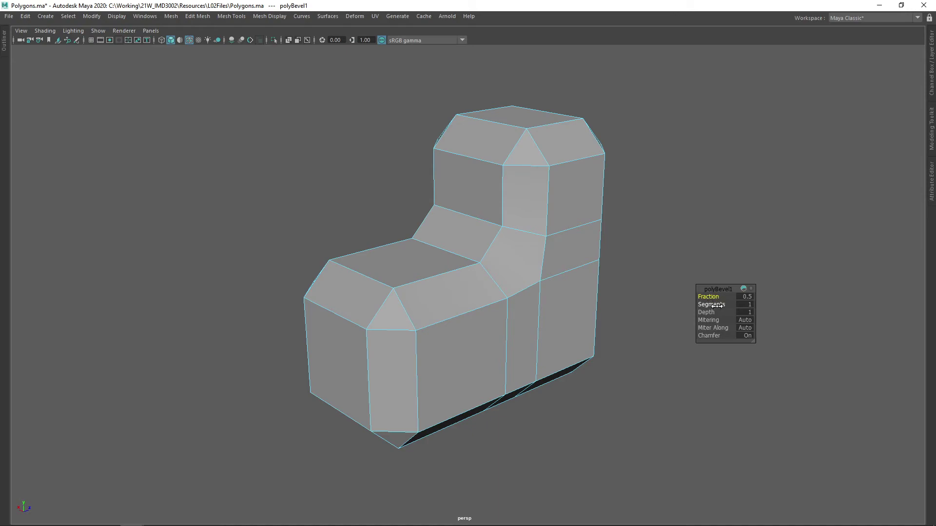
# Set the bevel's Fraction to 0.2 and turn Chamfer off.
pyautogui.click(743, 297)
pyautogui.write('.2')
pyautogui.press('Return')
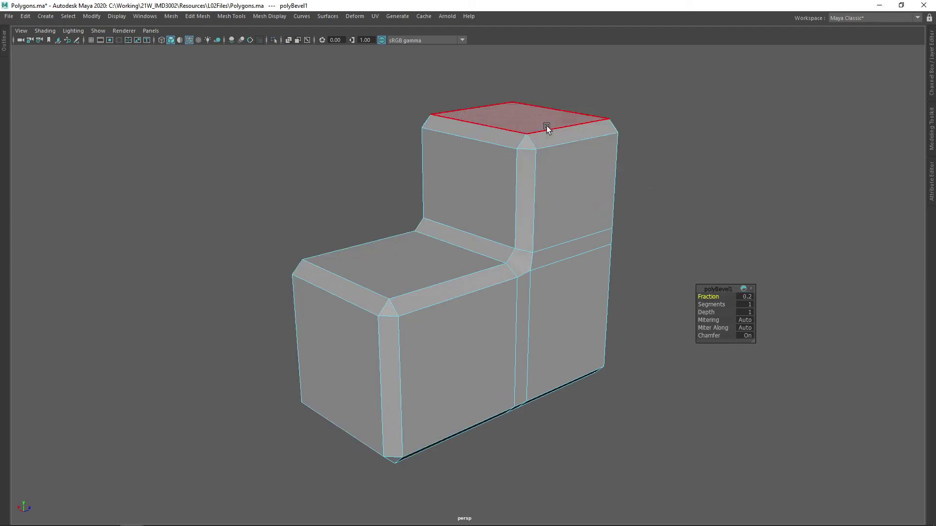
pyautogui.click(714, 336)
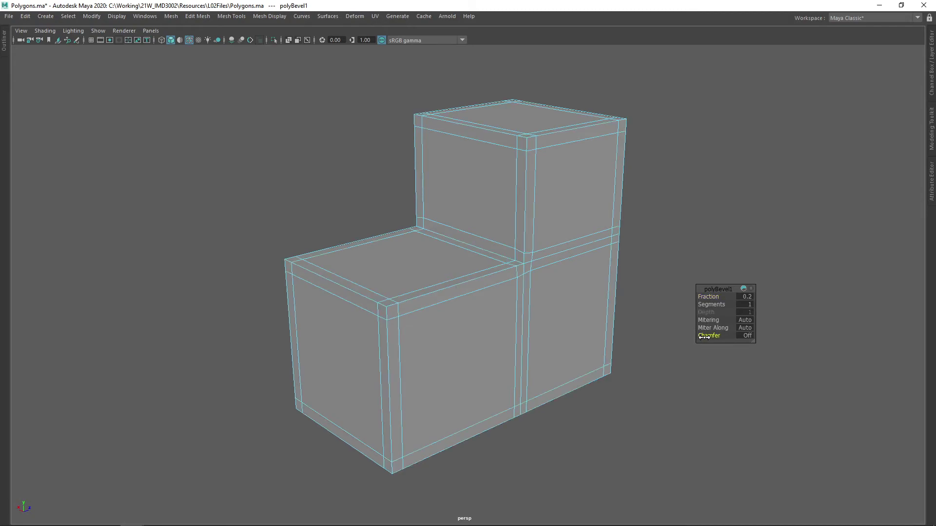
# Switch the bevelled block to smooth preview, select it as an object, and examine its edges and corners.
pyautogui.scroll(5, 576, 221)
pyautogui.keyDown('alt'); pyautogui.moveTo(549, 243); pyautogui.dragTo(546, 188); pyautogui.keyUp('alt')
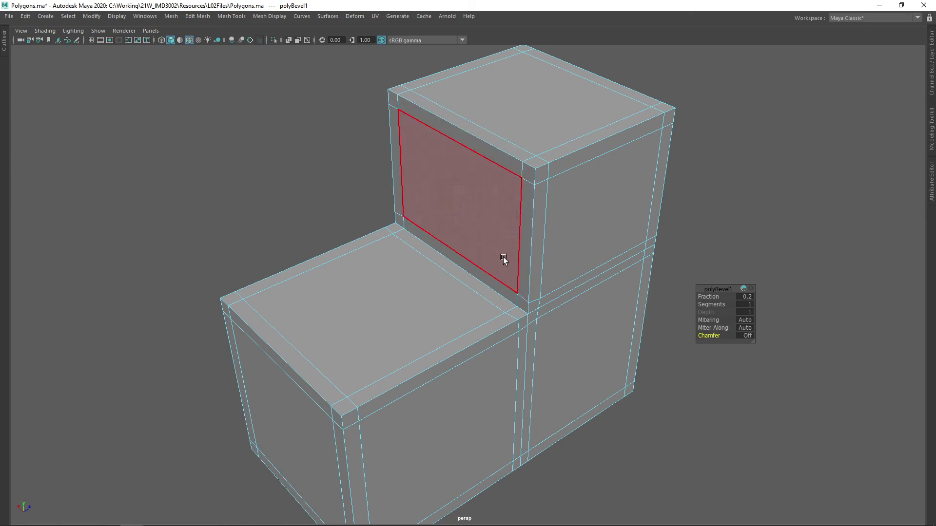
pyautogui.scroll(-2, 436, 315)
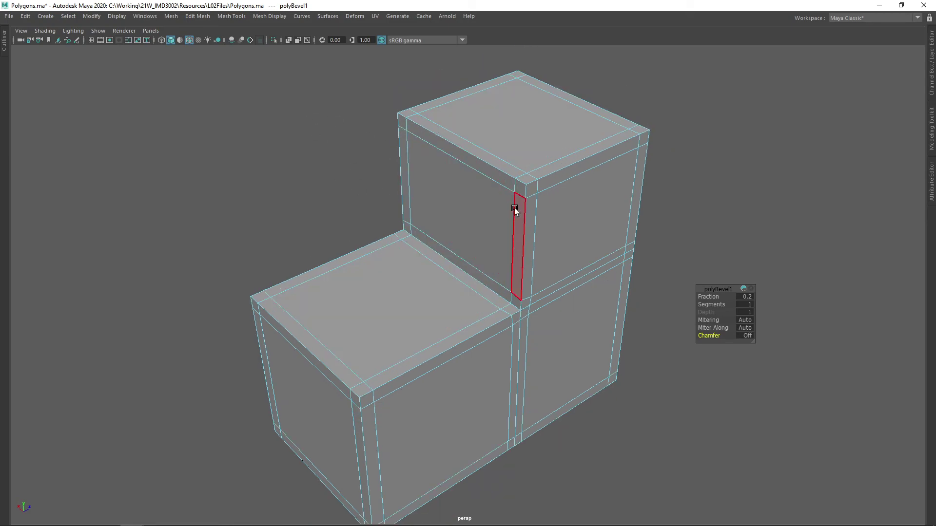
pyautogui.keyDown('alt'); pyautogui.moveTo(473, 305); pyautogui.dragTo(514, 274); pyautogui.keyUp('alt')
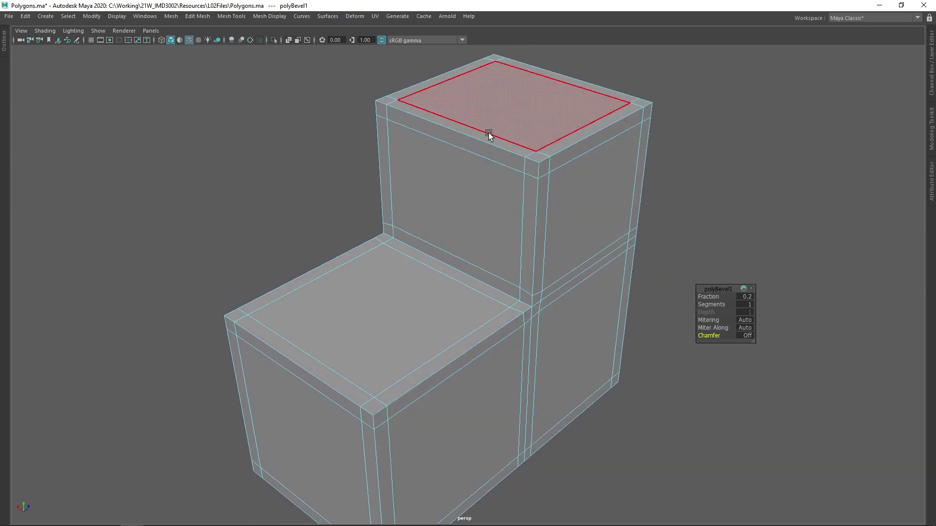
pyautogui.keyDown('alt'); pyautogui.moveTo(520, 173); pyautogui.dragTo(533, 156); pyautogui.keyUp('alt')
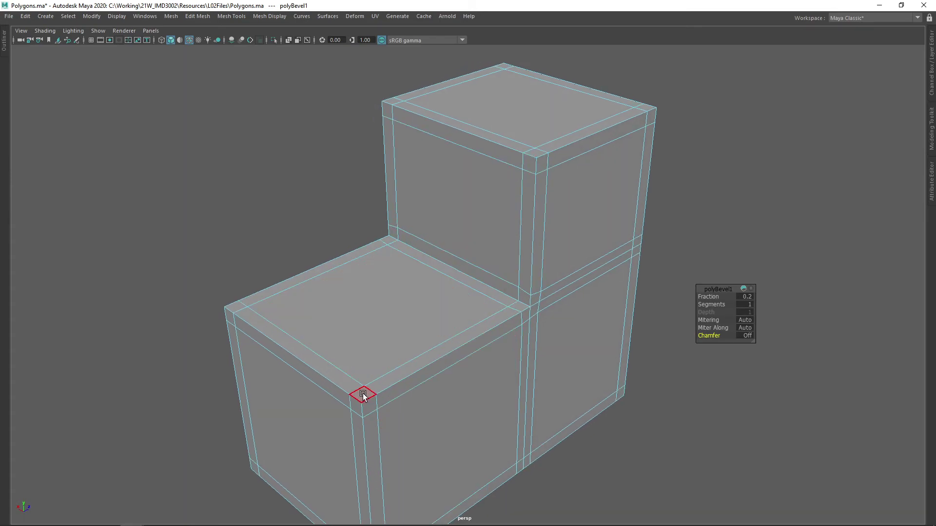
pyautogui.keyDown('alt'); pyautogui.moveTo(527, 233); pyautogui.dragTo(551, 205); pyautogui.keyUp('alt')
pyautogui.press('3')
pyautogui.moveTo(563, 201); pyautogui.dragTo(612, 186, button='right')
pyautogui.click(677, 176)
pyautogui.keyDown('alt'); pyautogui.moveTo(630, 168); pyautogui.dragTo(539, 203); pyautogui.keyUp('alt')
pyautogui.click(489, 156)
pyautogui.keyDown('alt'); pyautogui.moveTo(489, 155); pyautogui.dragTo(504, 174); pyautogui.keyUp('alt')
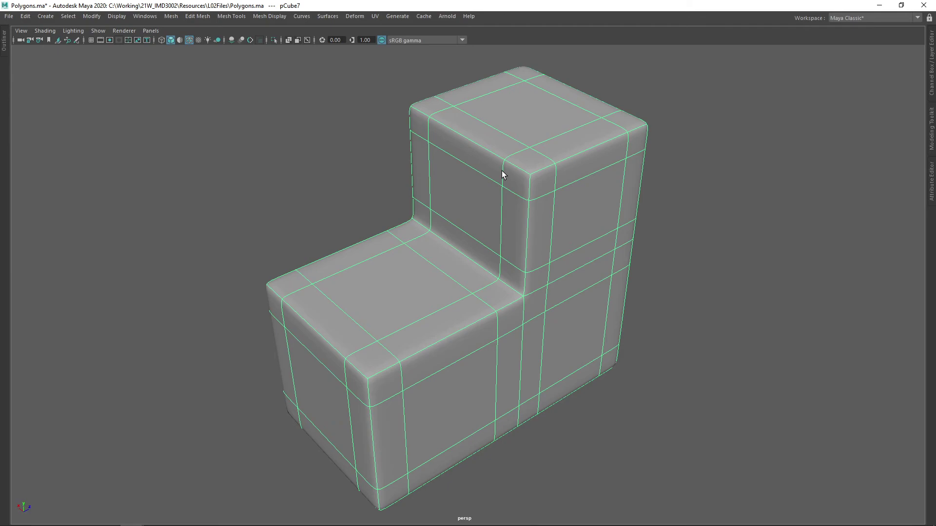
pyautogui.keyDown('alt'); pyautogui.moveTo(502, 173); pyautogui.dragTo(507, 174); pyautogui.keyUp('alt')
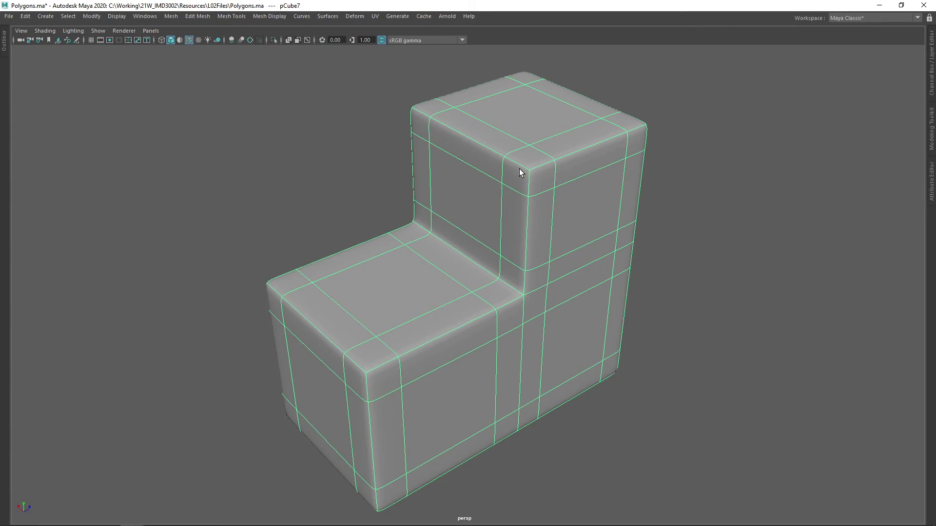
pyautogui.keyDown('alt'); pyautogui.moveTo(536, 175); pyautogui.dragTo(530, 171); pyautogui.keyUp('alt')
pyautogui.keyDown('alt'); pyautogui.moveTo(531, 174); pyautogui.dragTo(528, 172, button='middle'); pyautogui.keyUp('alt')
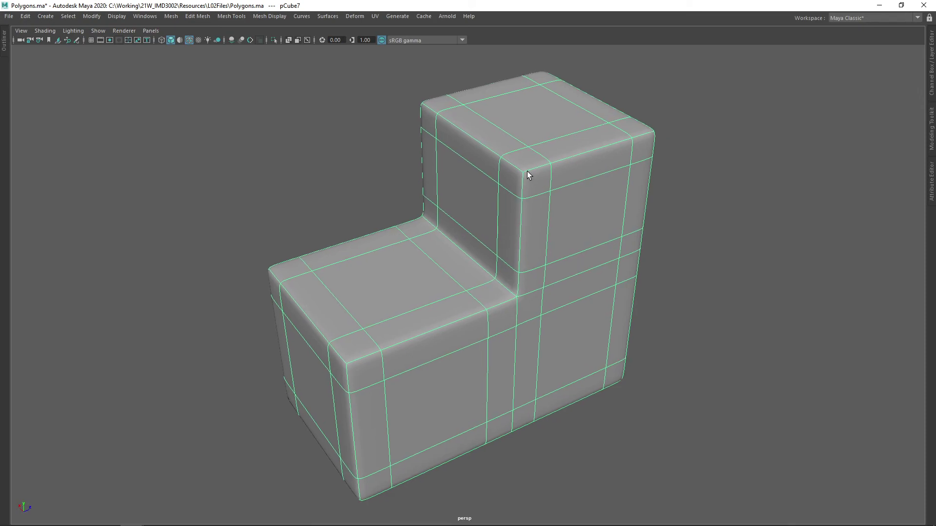